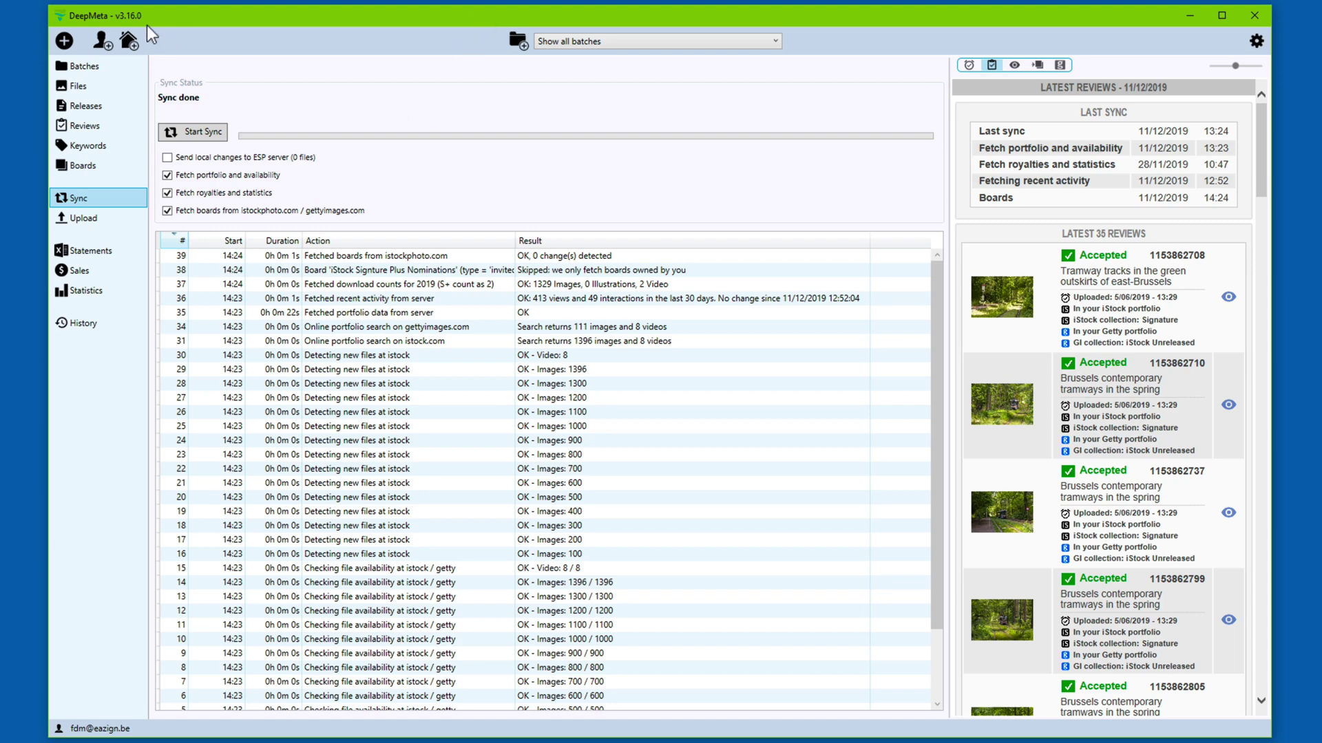
- Look through the Batches, Files, Releases, Reviews, Keywords, Boards, Statements, Sales and Statistics views in turn
left_click(101, 62)
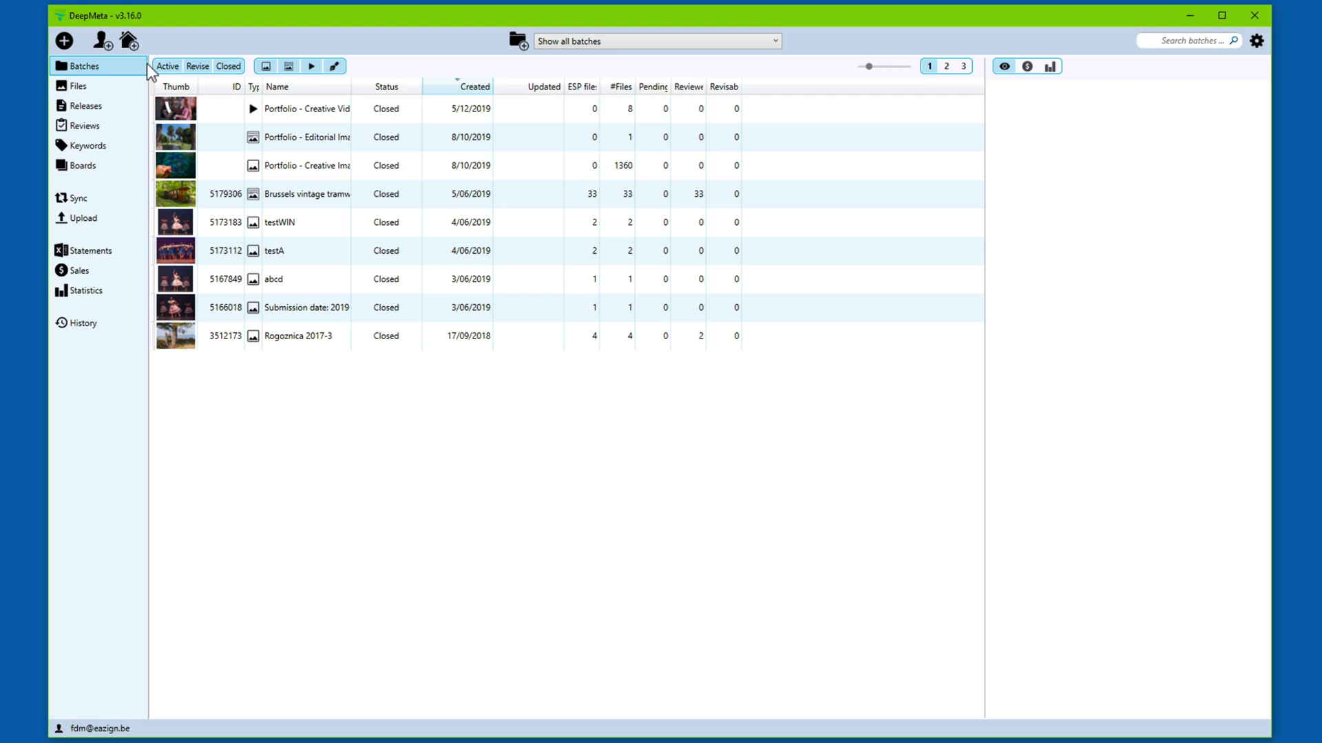
left_click(82, 88)
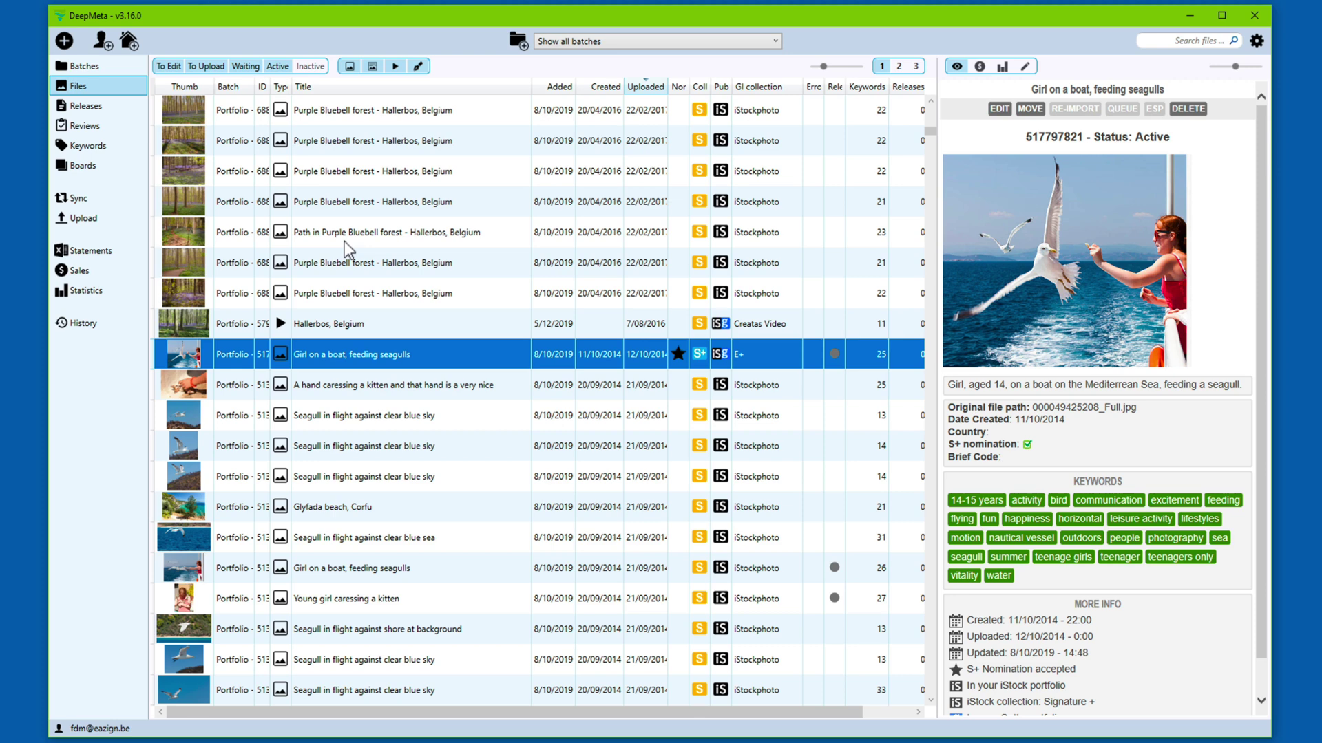
left_click(115, 108)
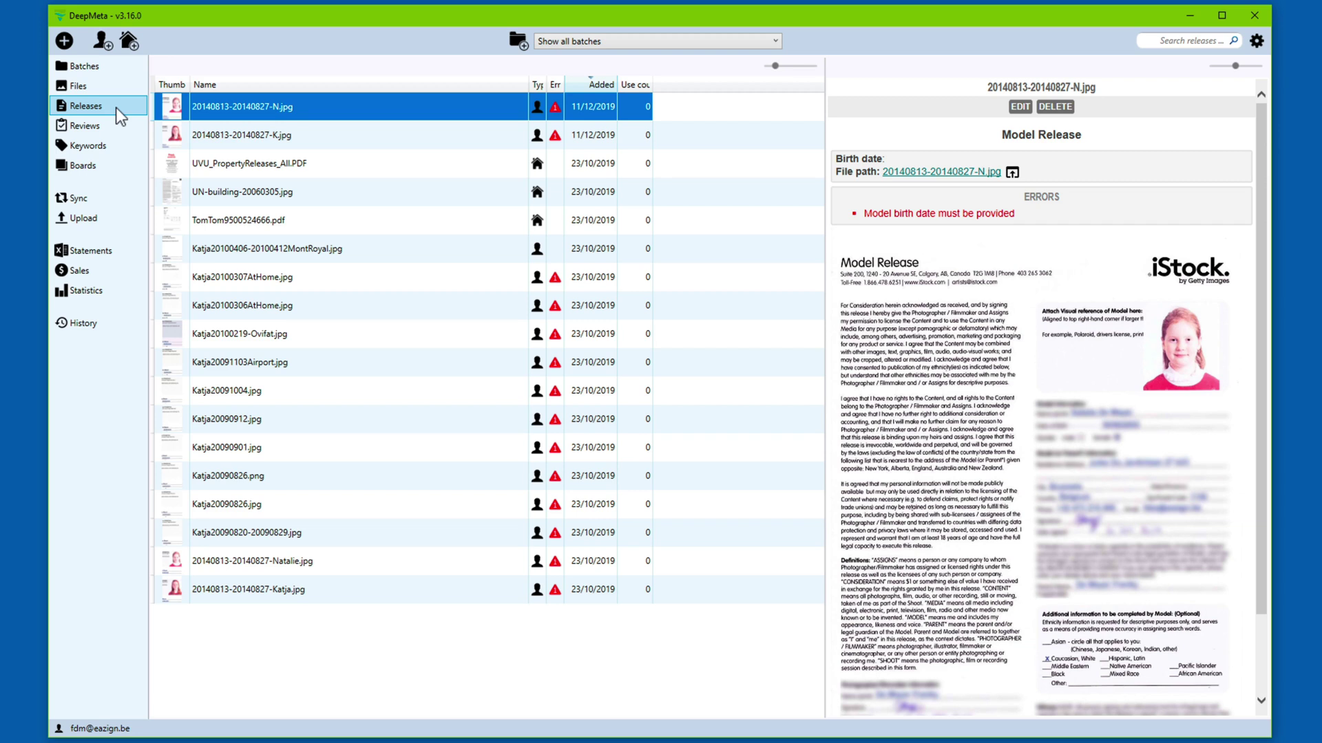
left_click(94, 125)
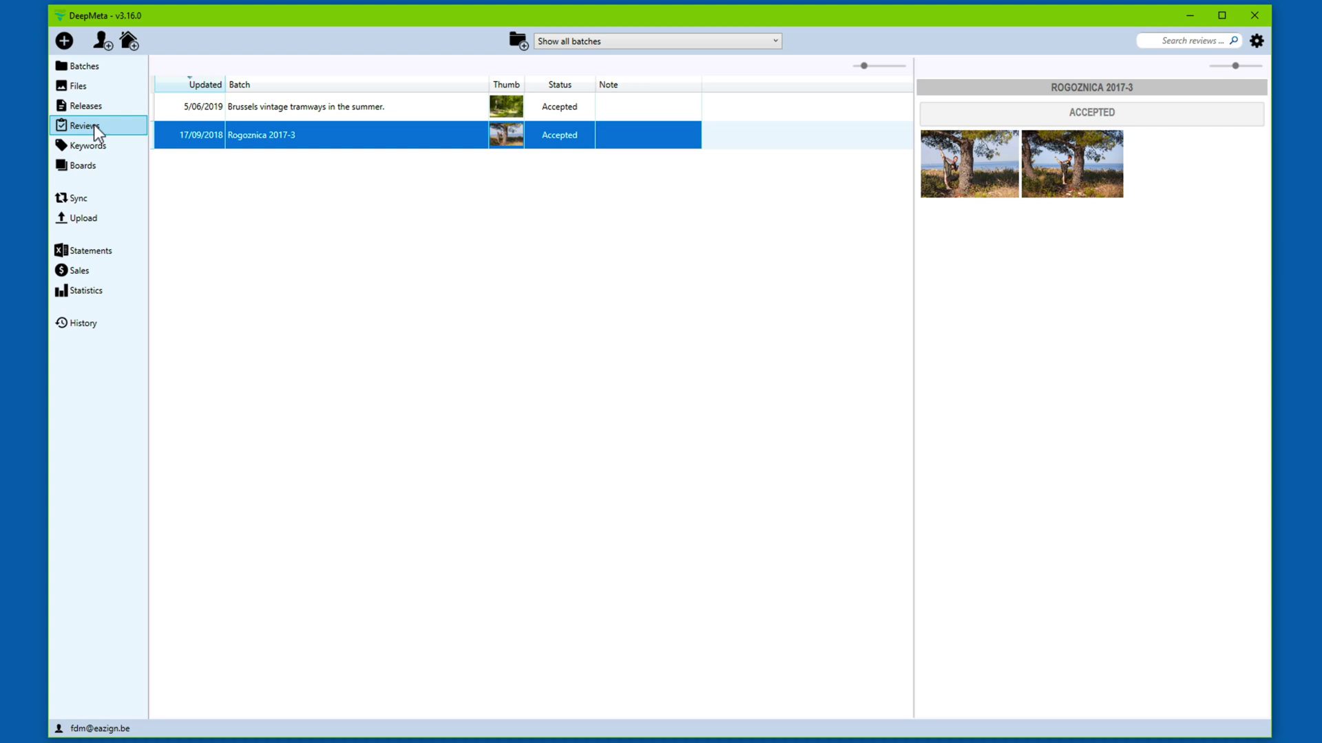
left_click(84, 144)
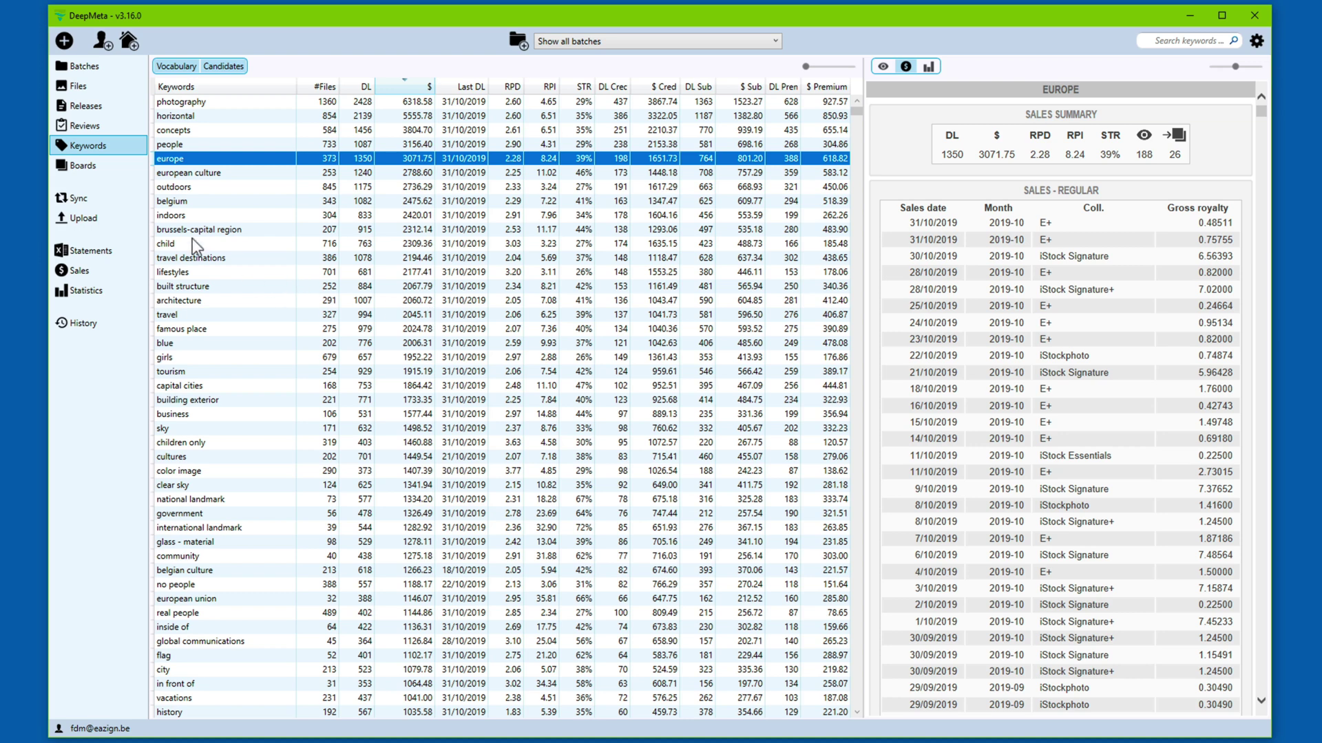
left_click(97, 168)
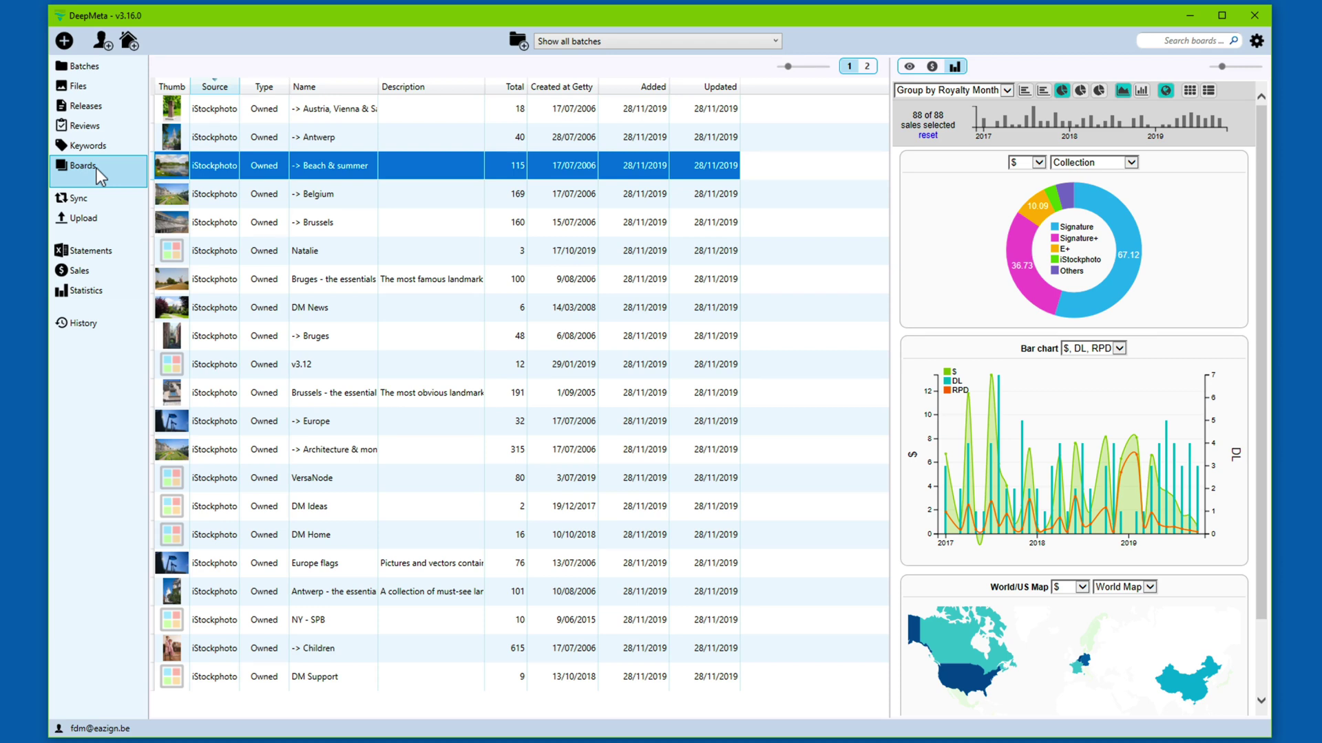
left_click(109, 259)
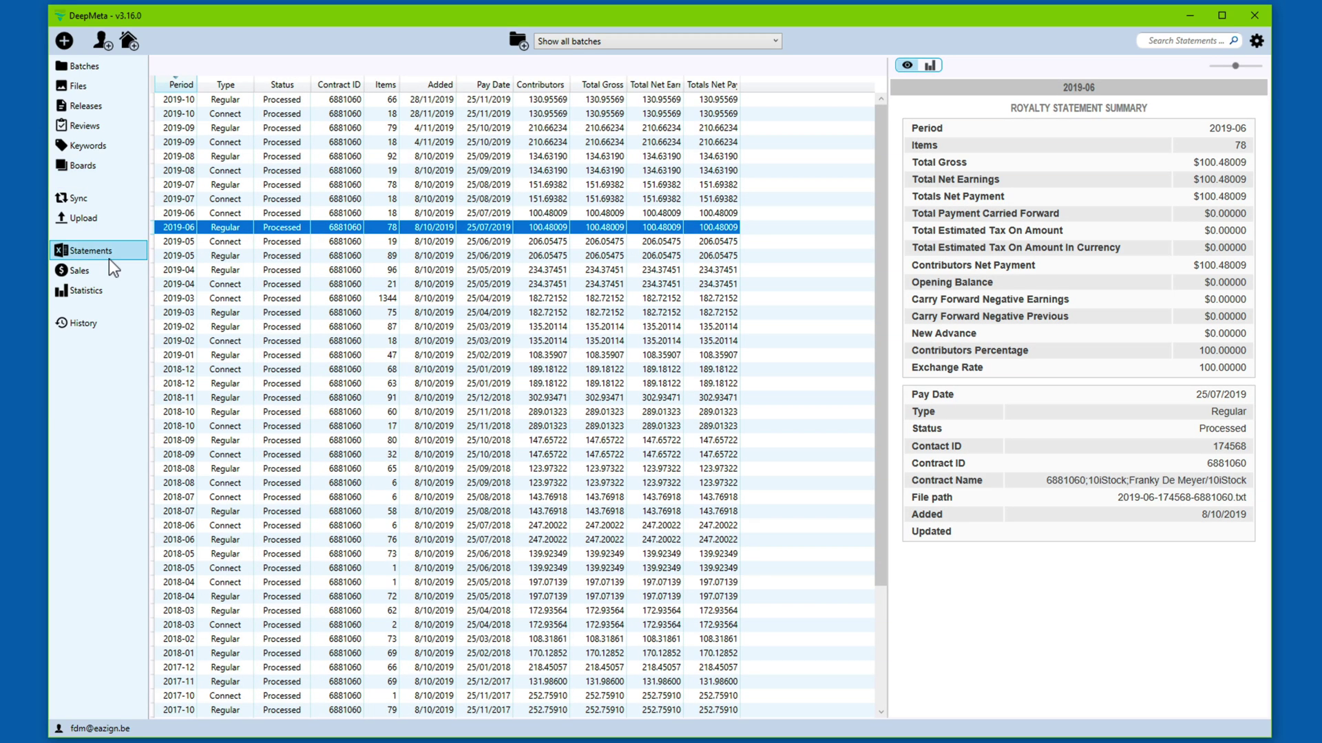
left_click(85, 271)
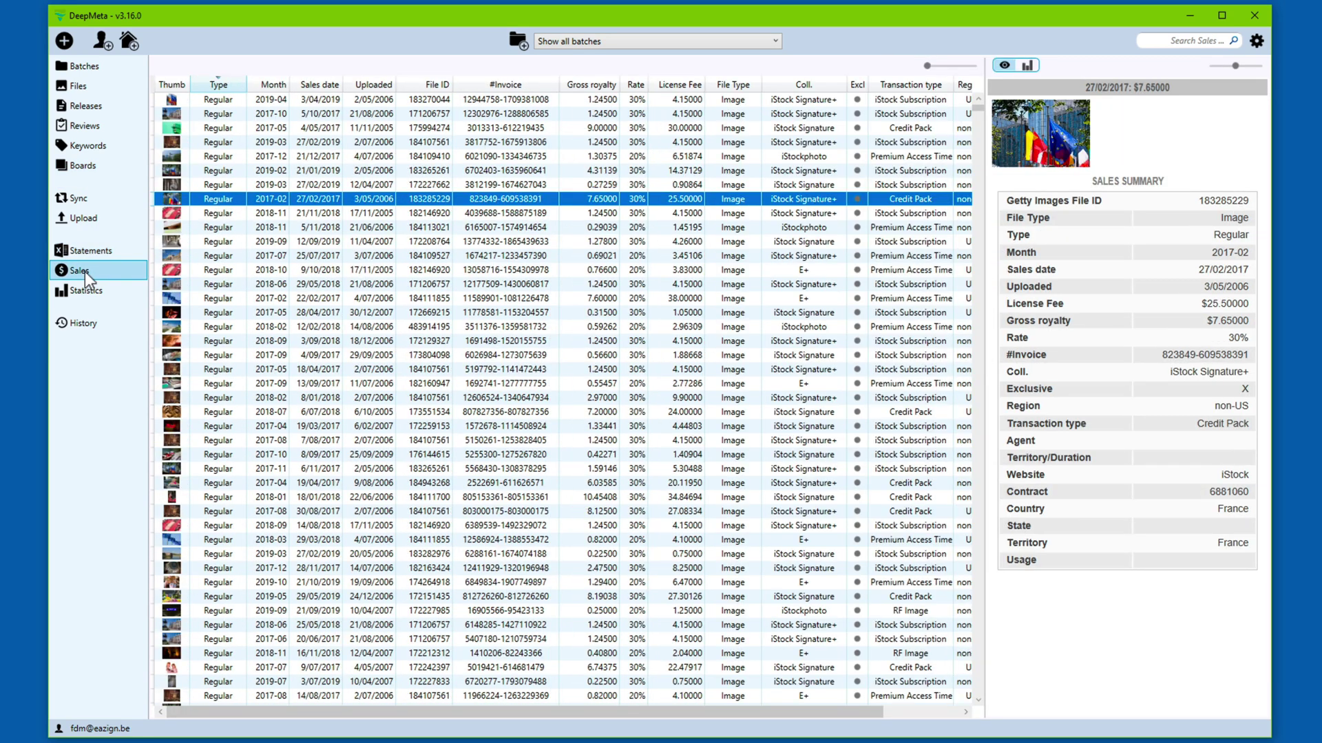
left_click(92, 292)
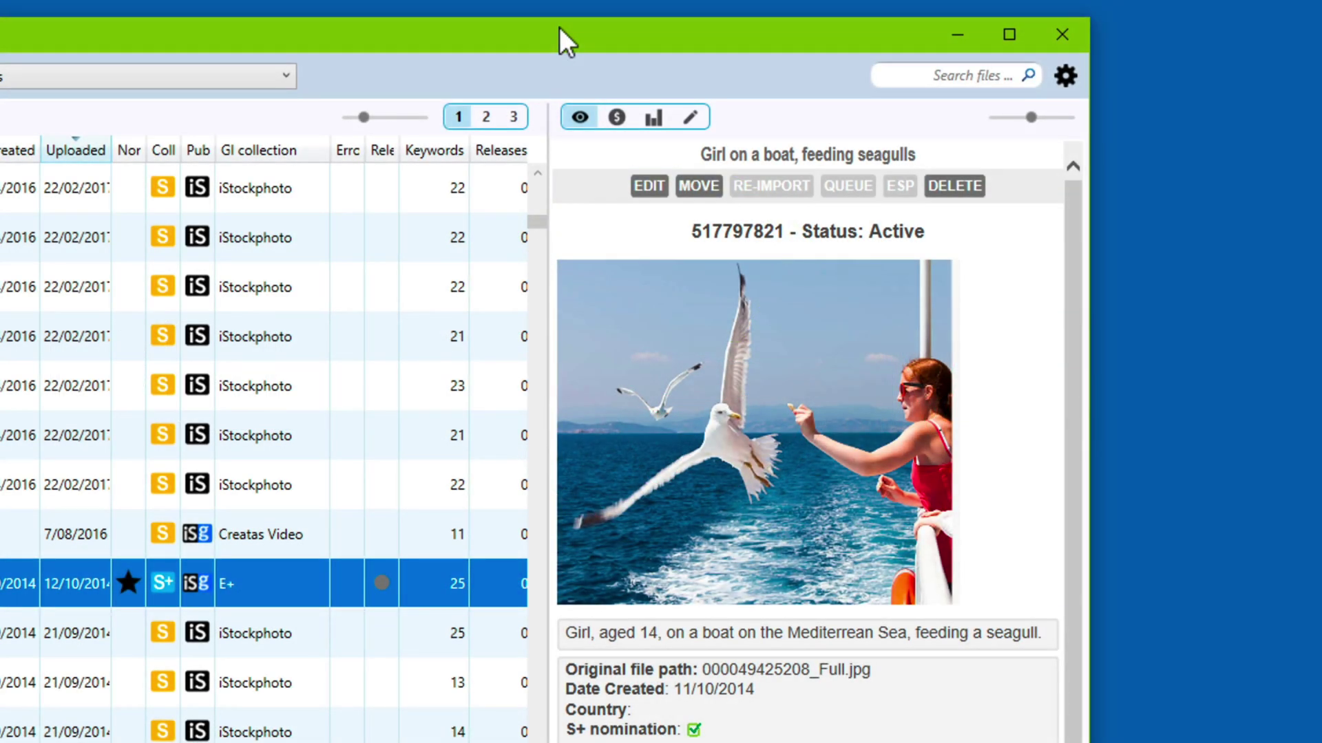
- Set up a general data export that leaves out sales and includes batches alongside files
left_click(1064, 71)
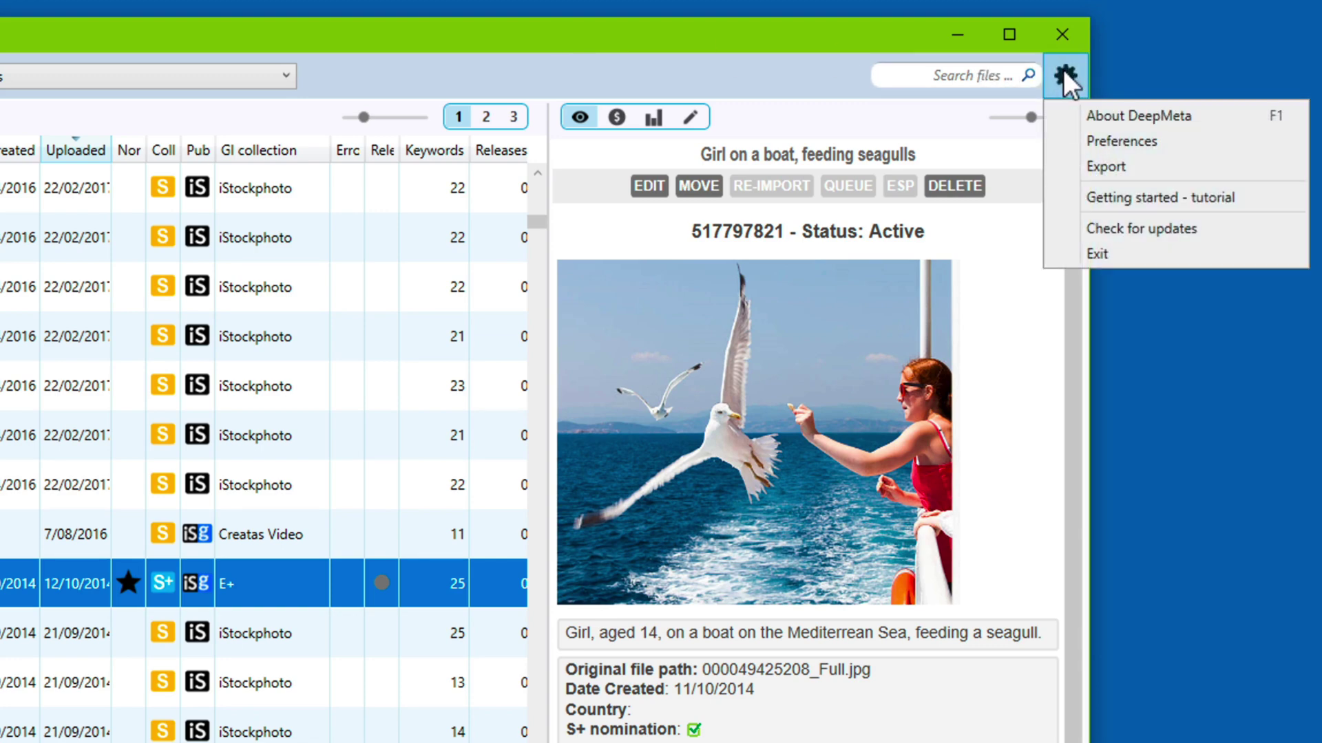
left_click(1105, 167)
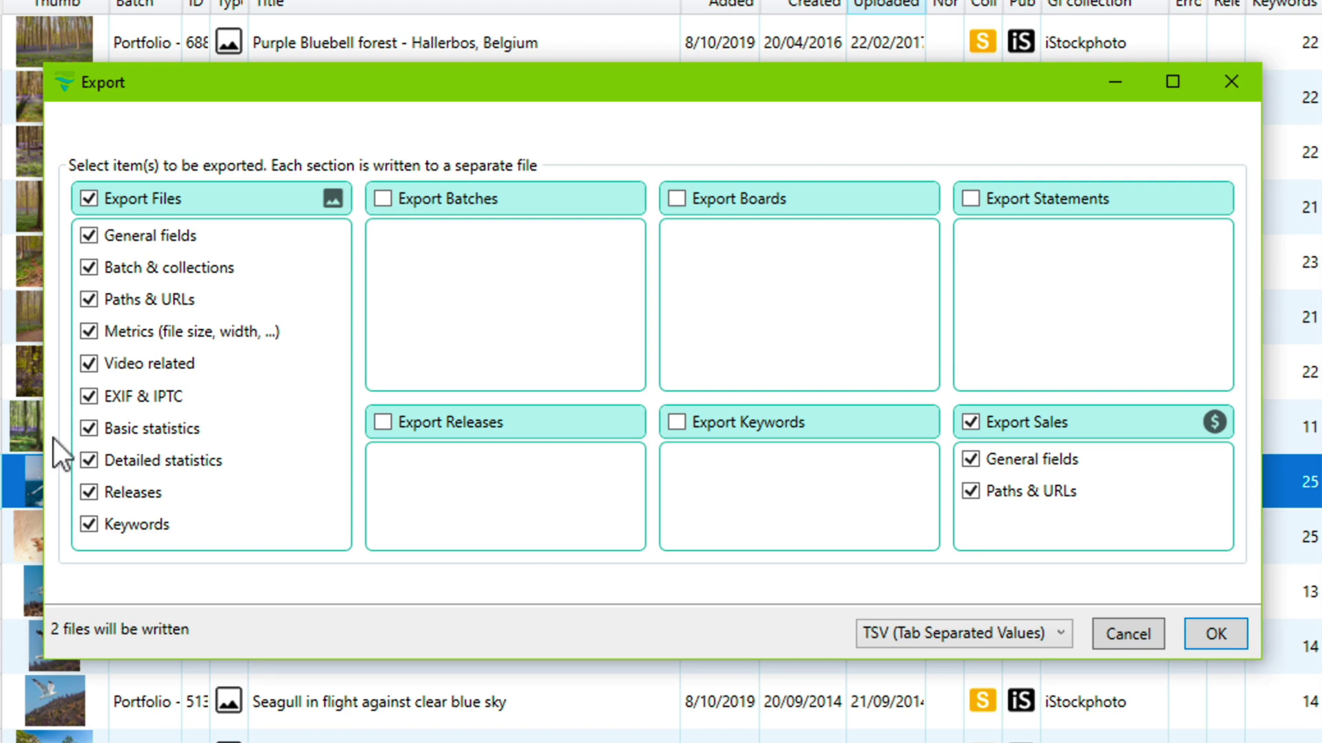
left_click(1060, 422)
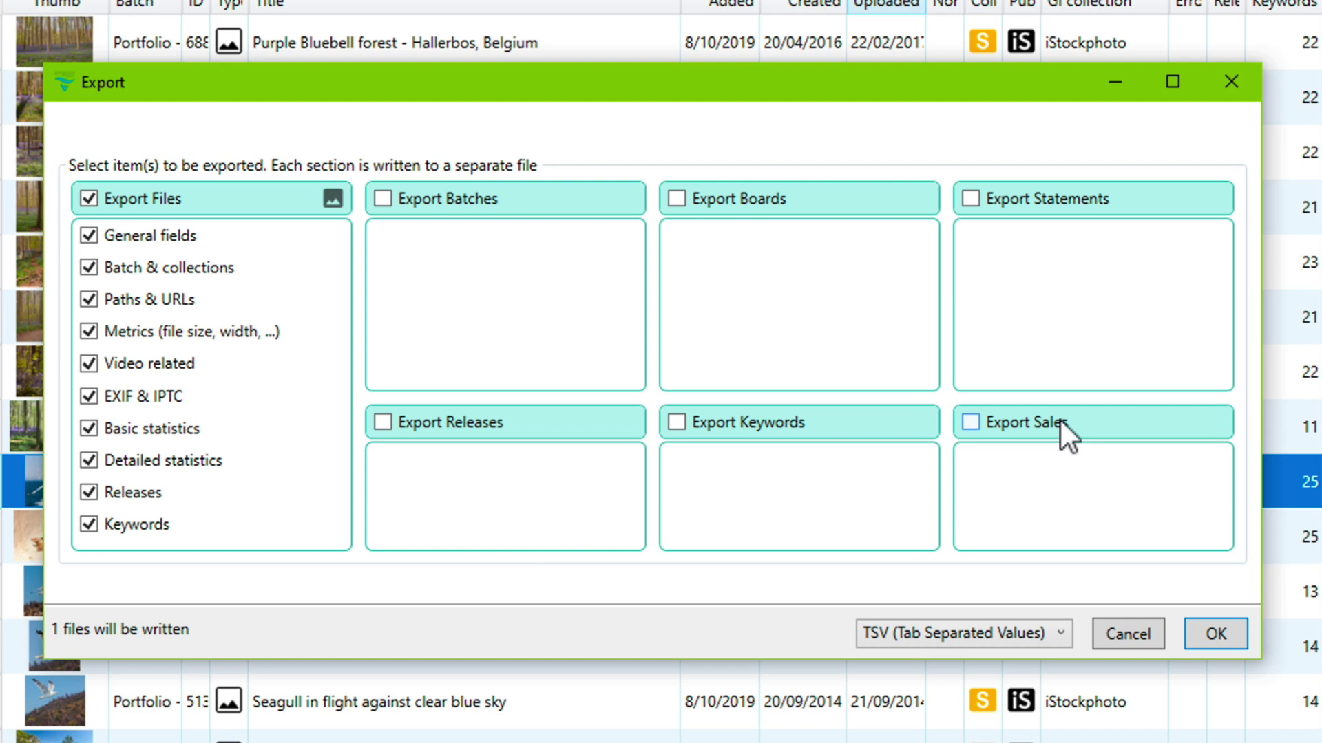
left_click(424, 206)
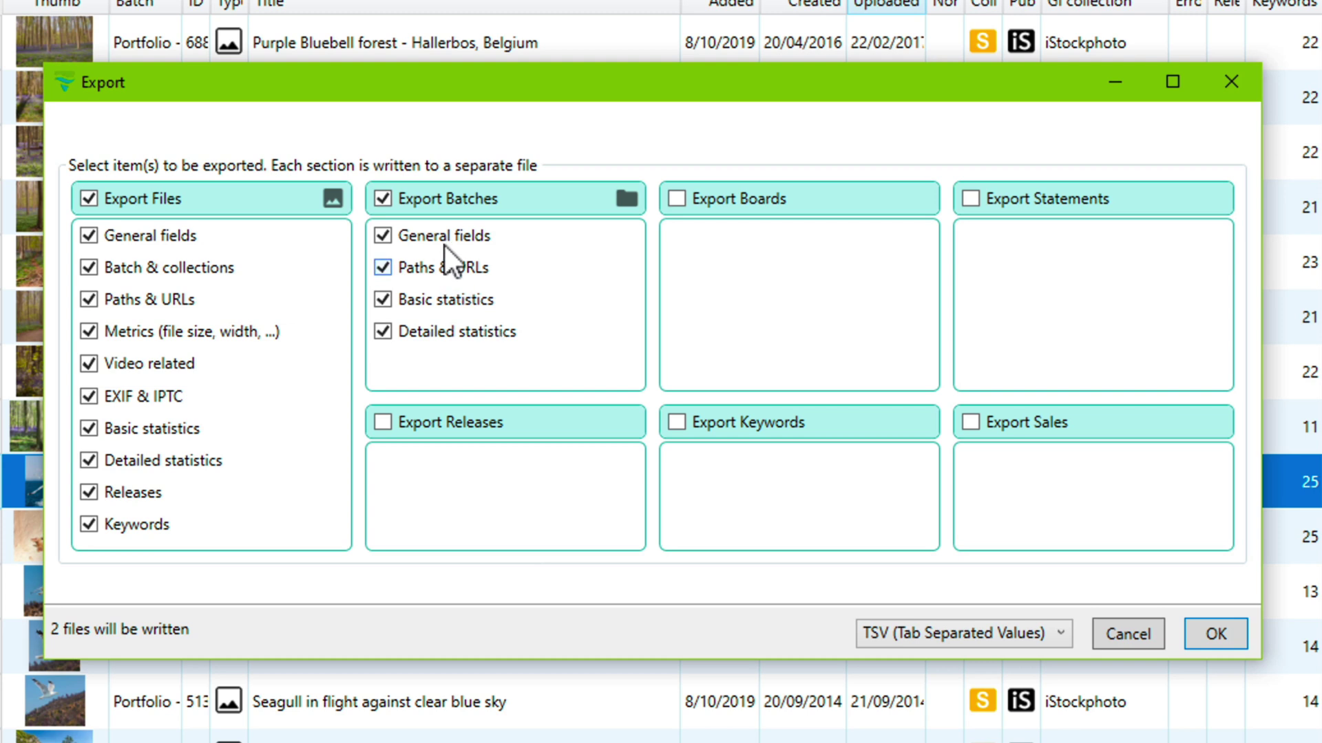
- Try excluding and re-including the batch export's Paths & URLs, Basic statistics and Detailed statistics fields, and the Batches section itself
left_click(432, 267)
left_click(438, 298)
left_click(435, 329)
left_click(420, 271)
left_click(406, 305)
left_click(447, 195)
left_click(447, 196)
- Keep TSV (Tab Separated Values) as the export format and run the export of files and batches
left_click(986, 637)
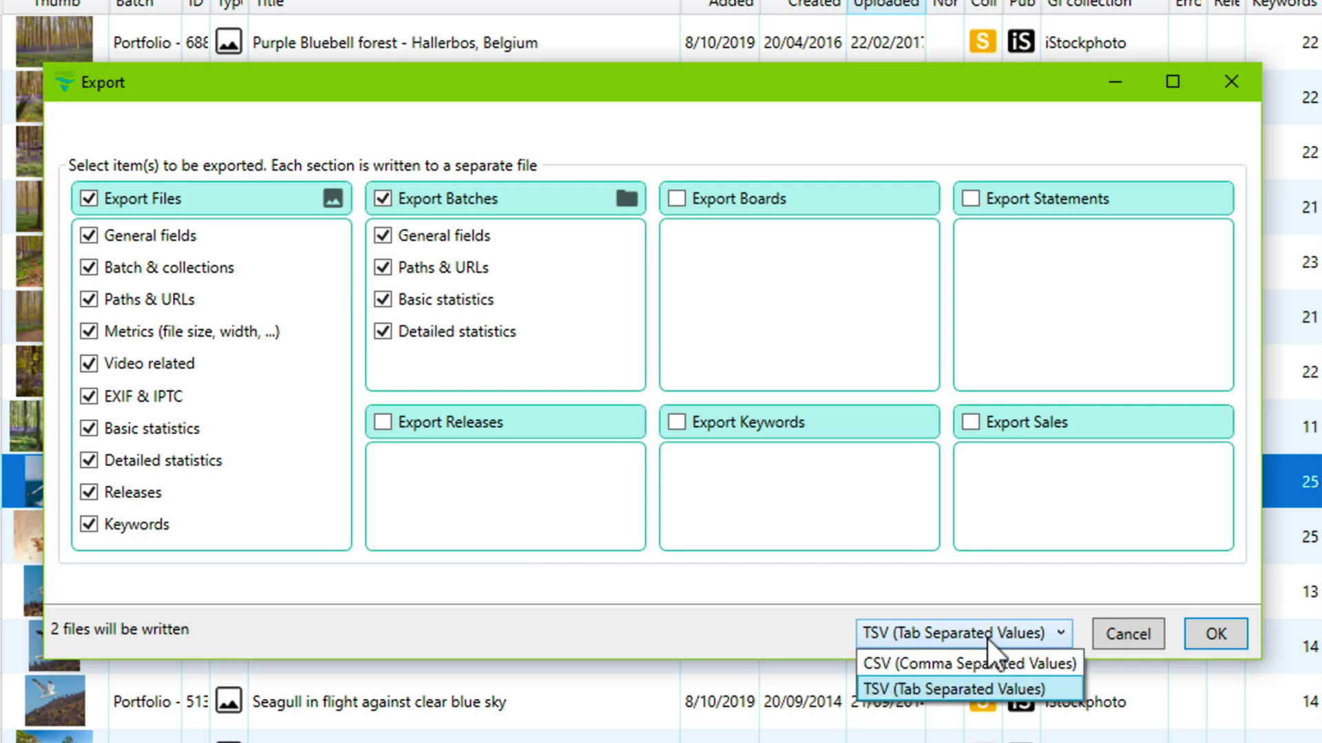
left_click(969, 686)
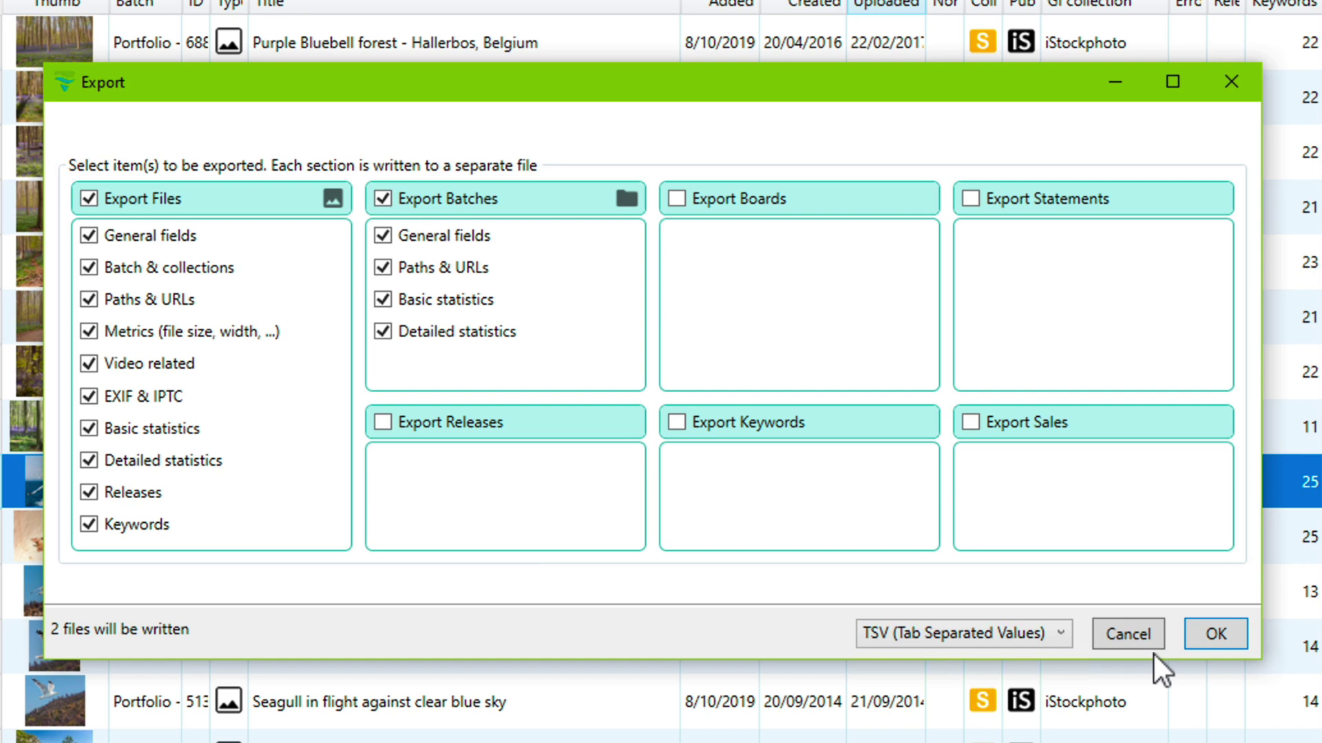
left_click(1213, 633)
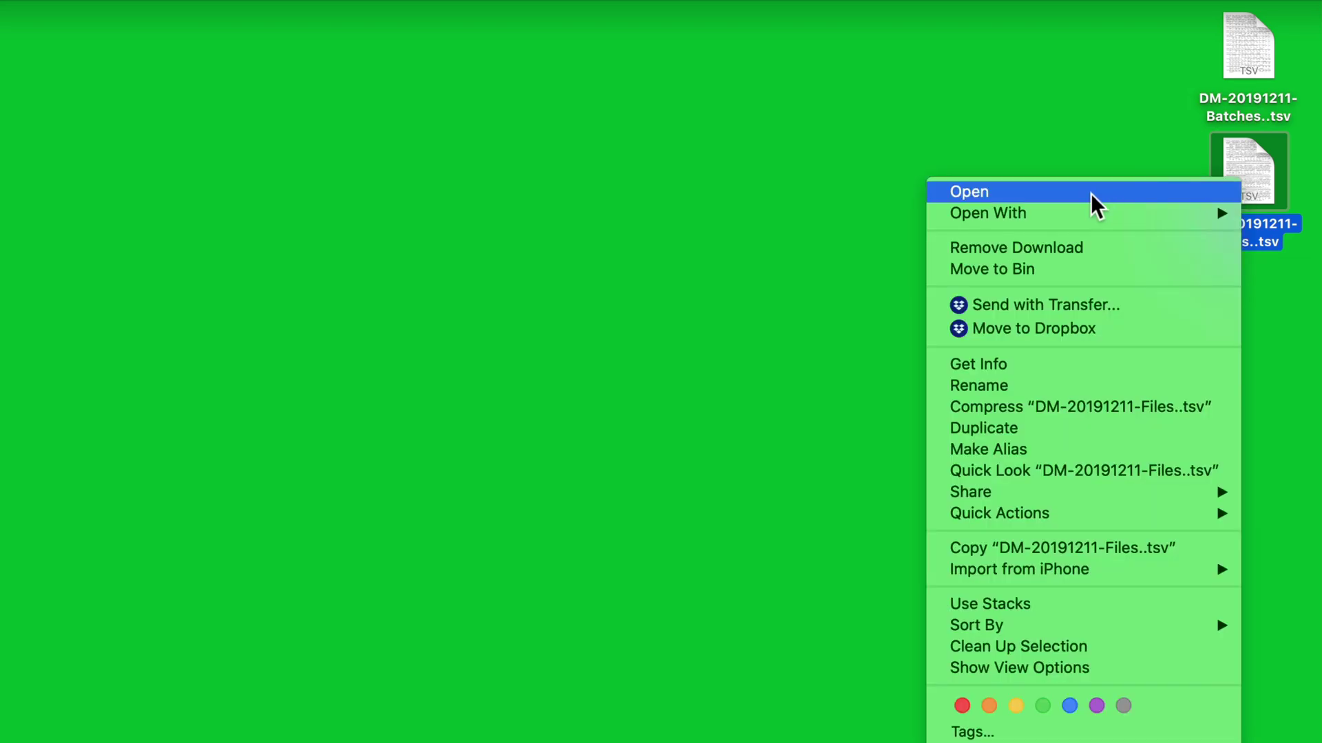
- Open the exported DM-20191211-Files..tsv from the desktop in Excel to view its contents
mouse_move(1039, 215)
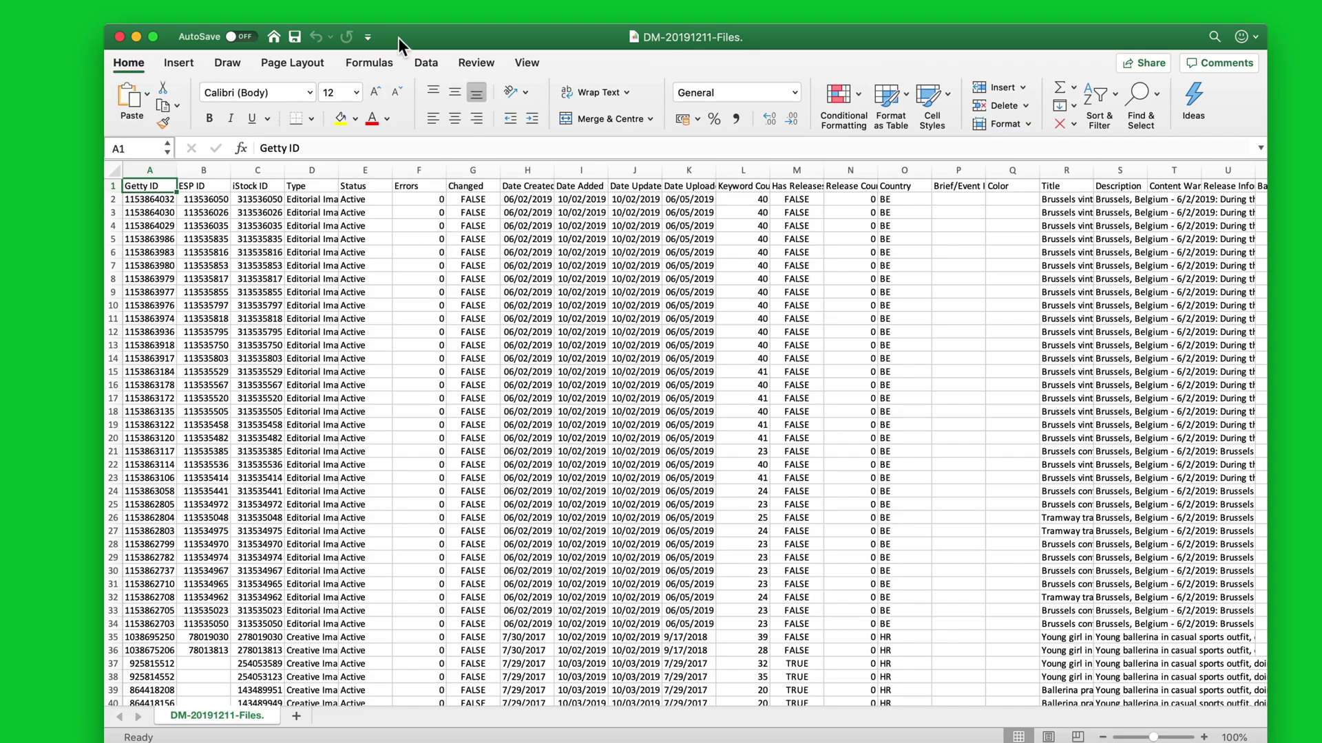
left_click_drag(465, 39, 440, 25)
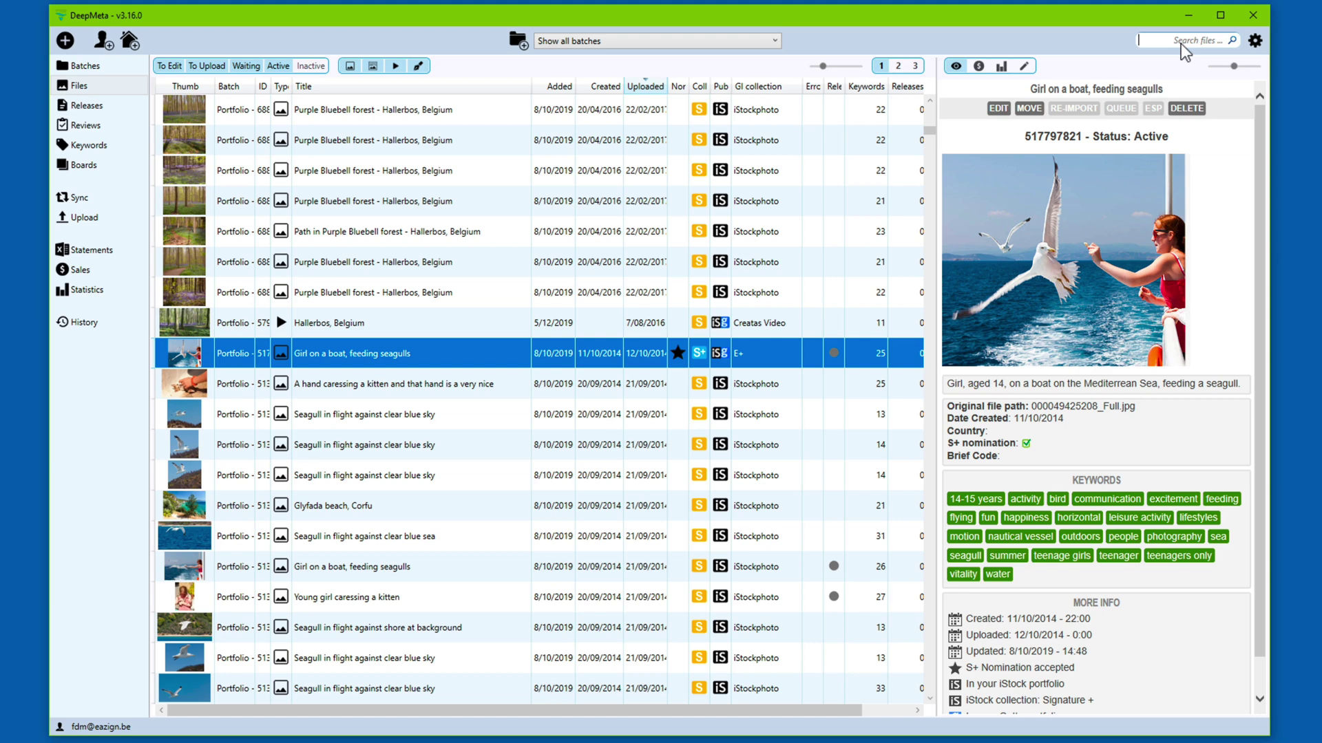
- Search the files list for "brussels" and select all matching files
type("br")
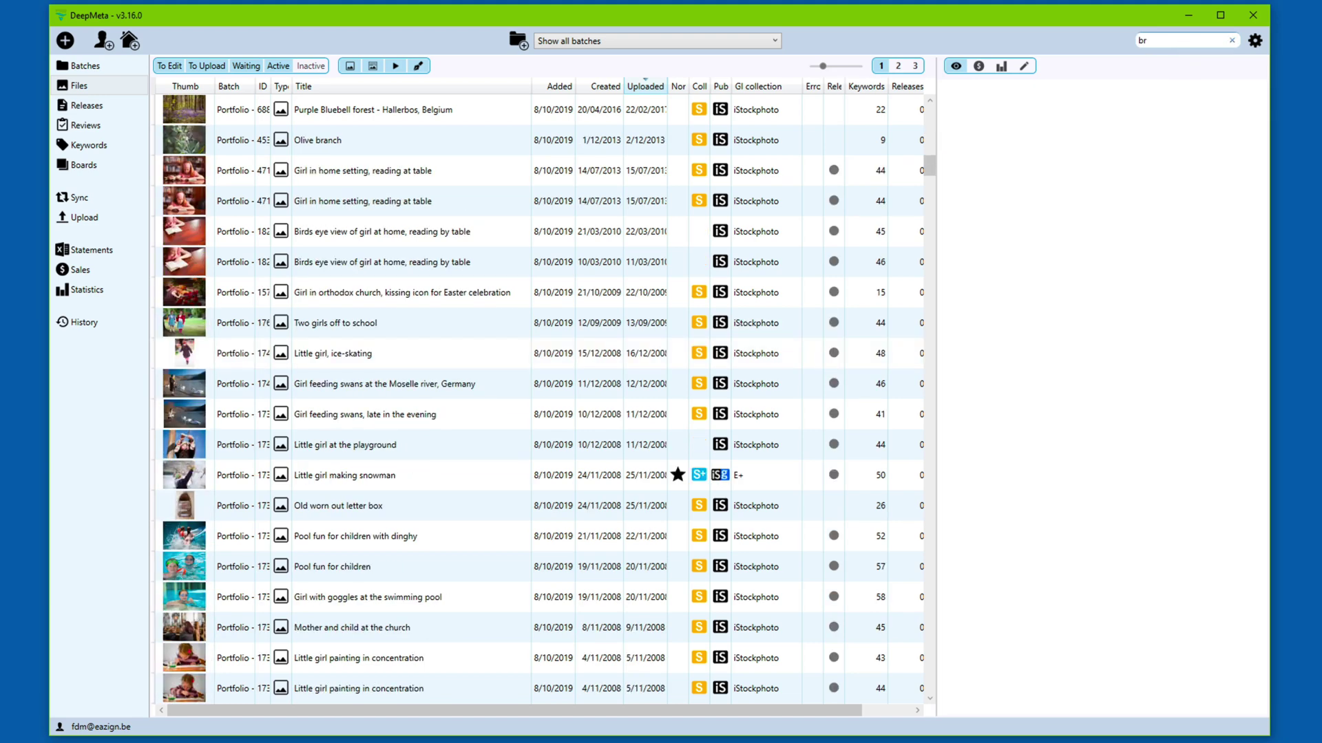
type("ussels")
left_click(551, 274)
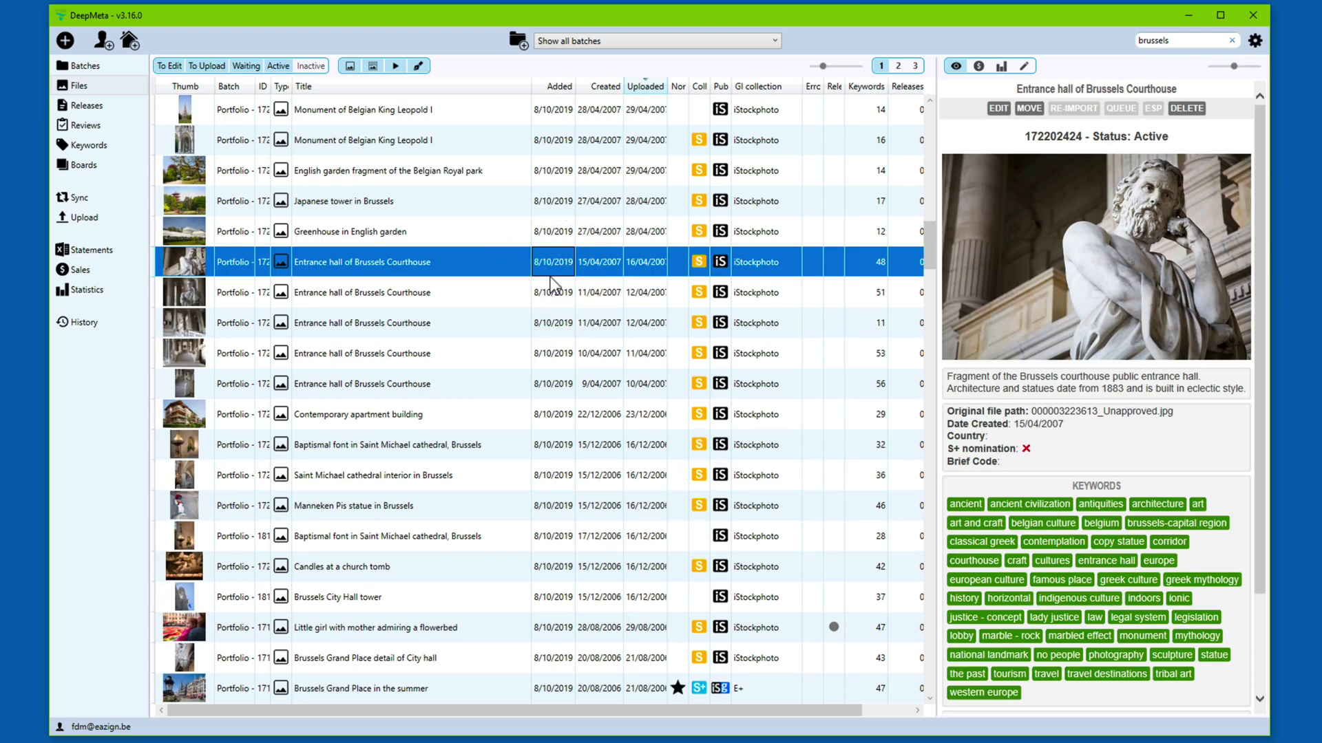
key("ctrl+a")
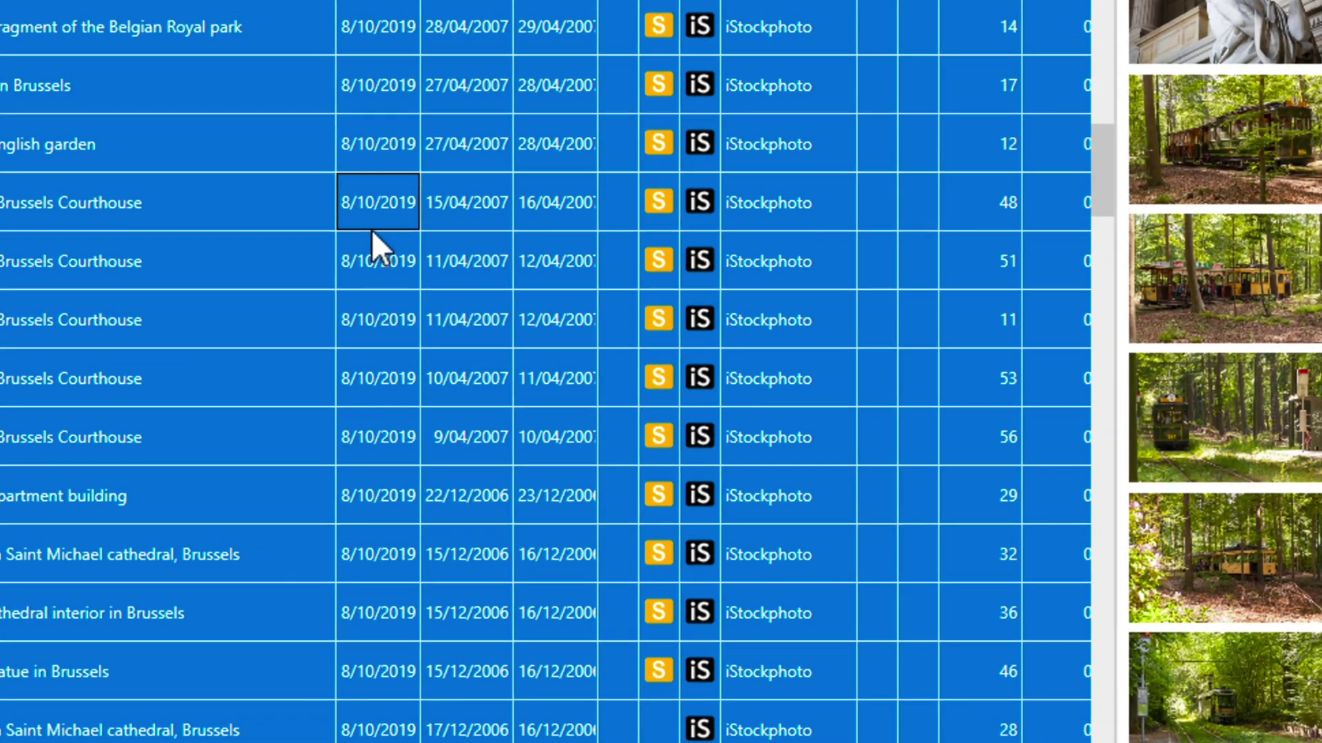
- Export only the selected files with all field groups in TSV format, saving them on the Desktop as DM-20191211-Files.tsv
right_click(550, 277)
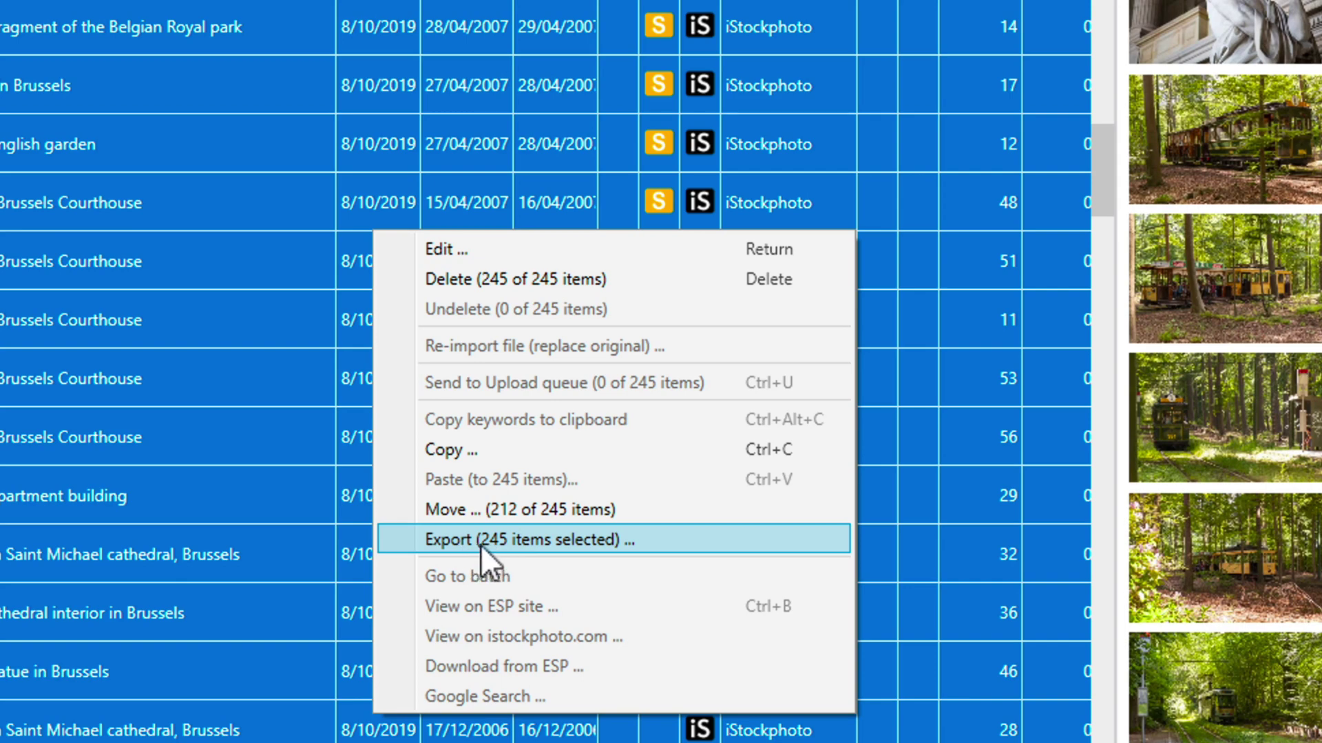
left_click(518, 538)
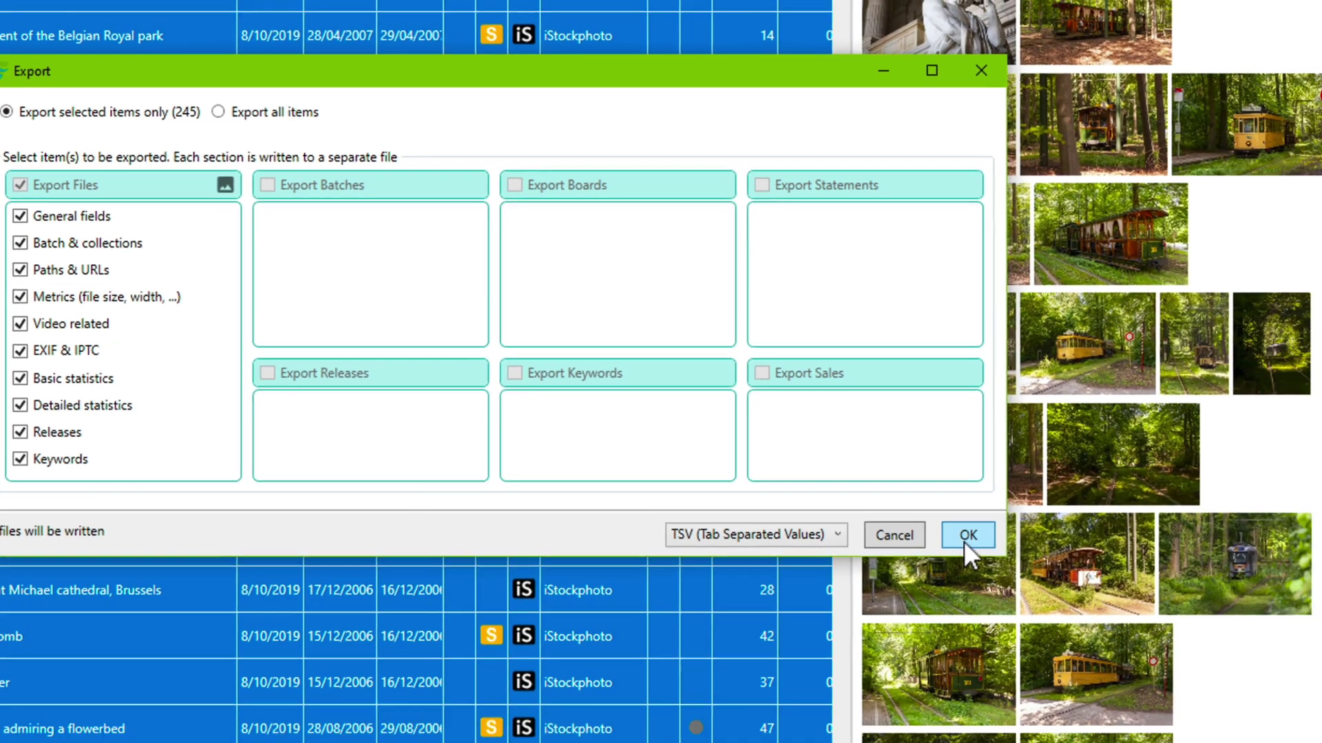
left_click(1261, 662)
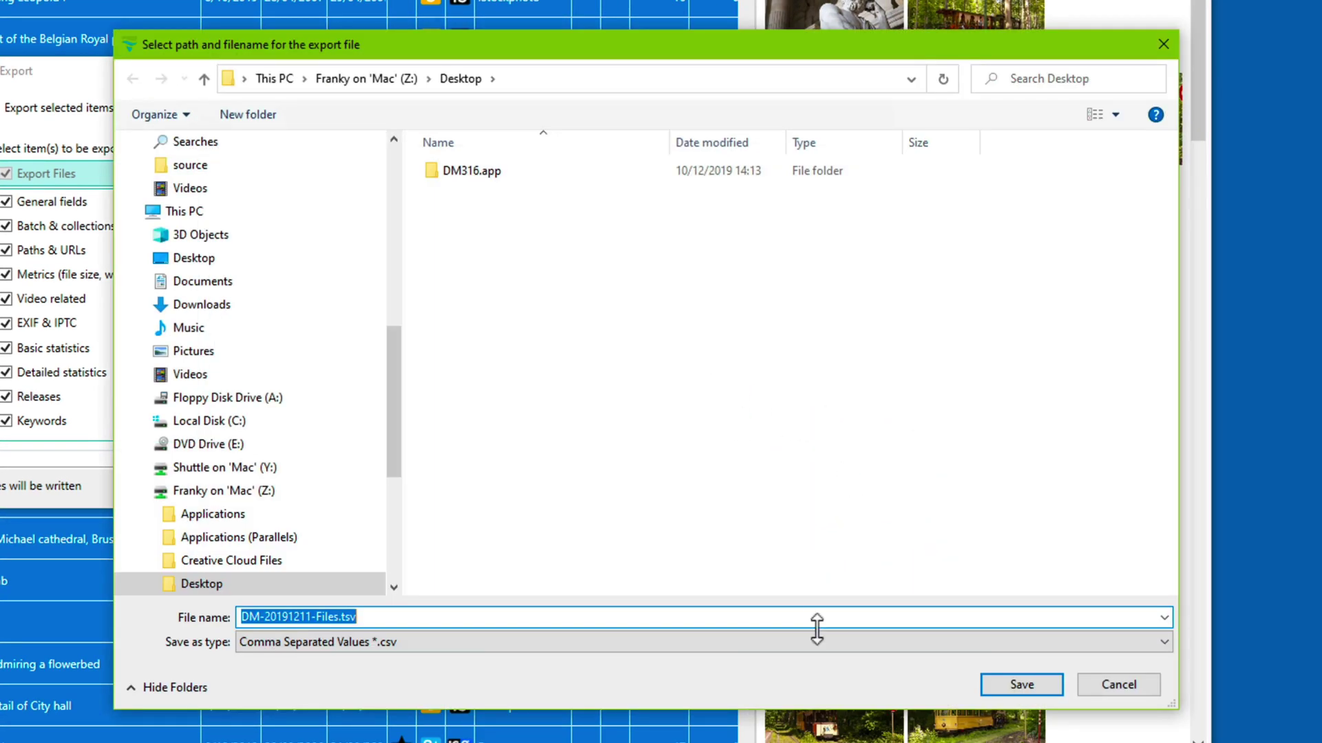
left_click(1014, 687)
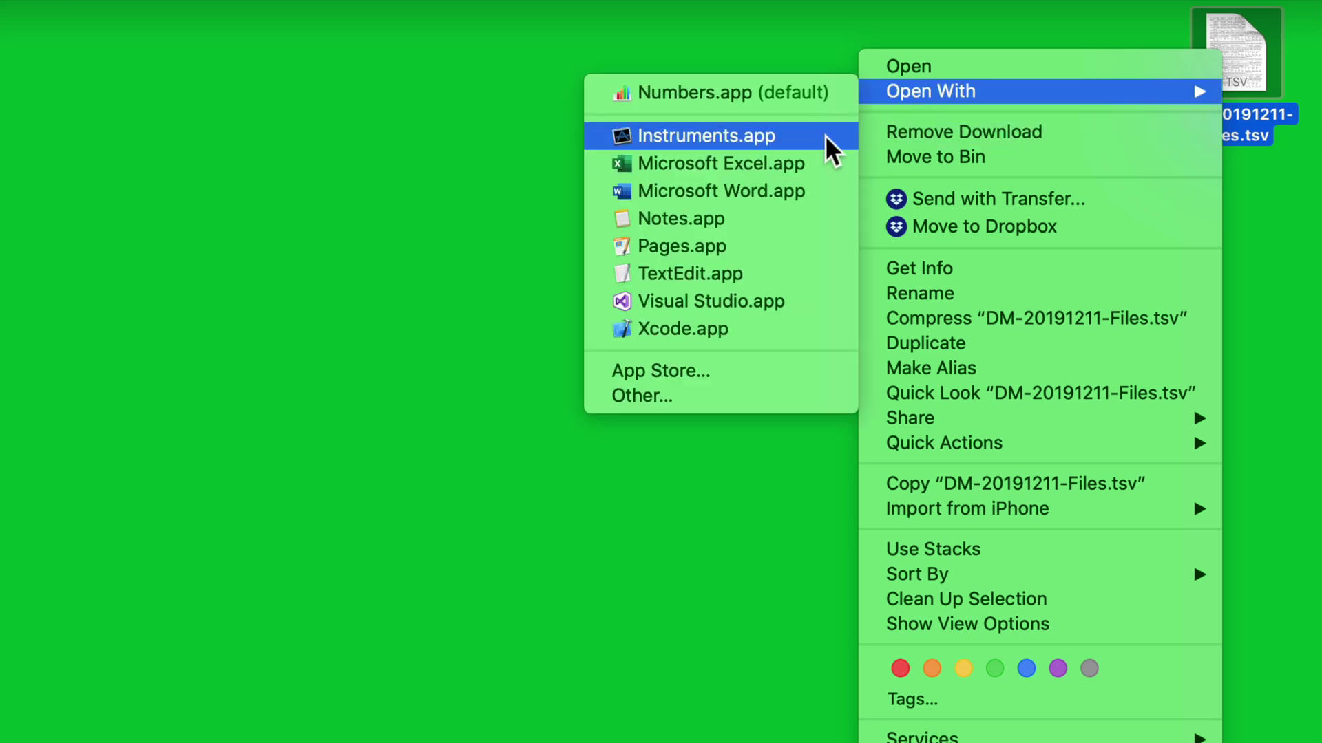
- Open DM-20191211-Files.tsv in Microsoft Excel and check its rows through to the last record
left_click(796, 168)
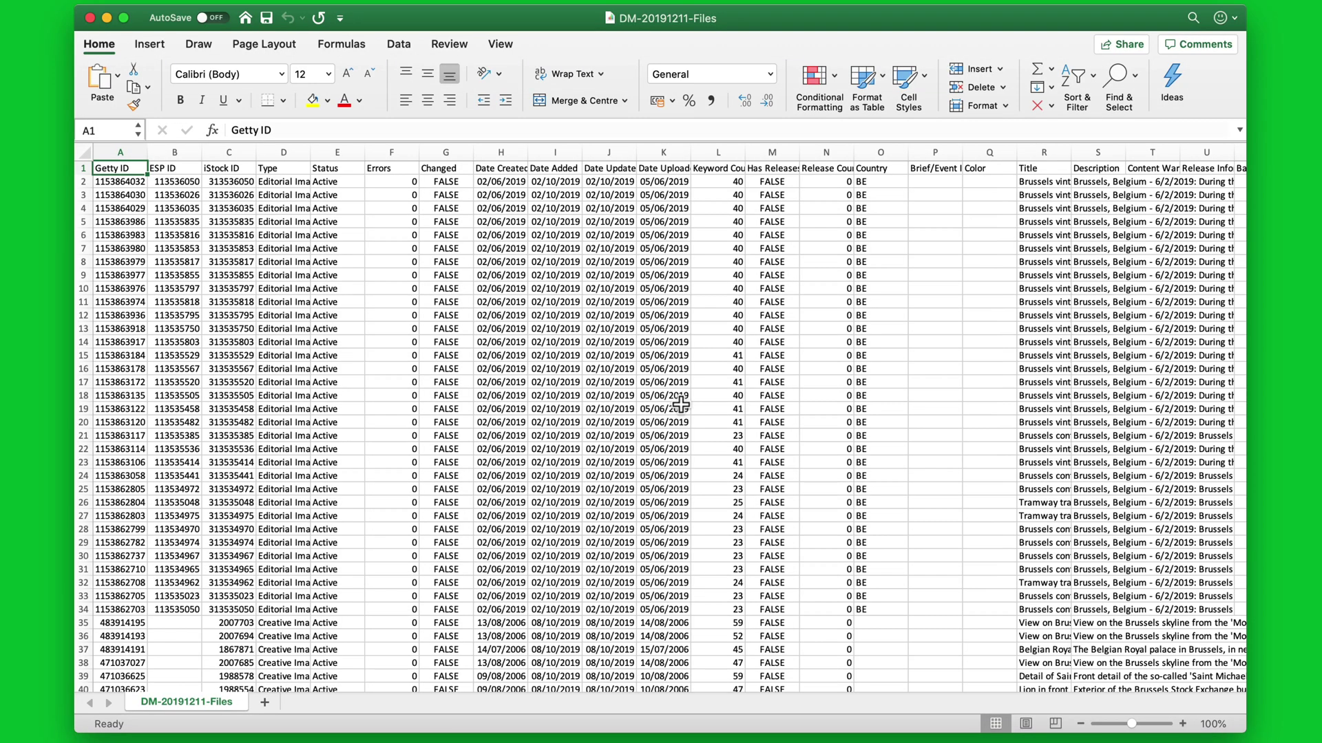
scroll(607, 450, "down", 15)
scroll(606, 451, "down", 20)
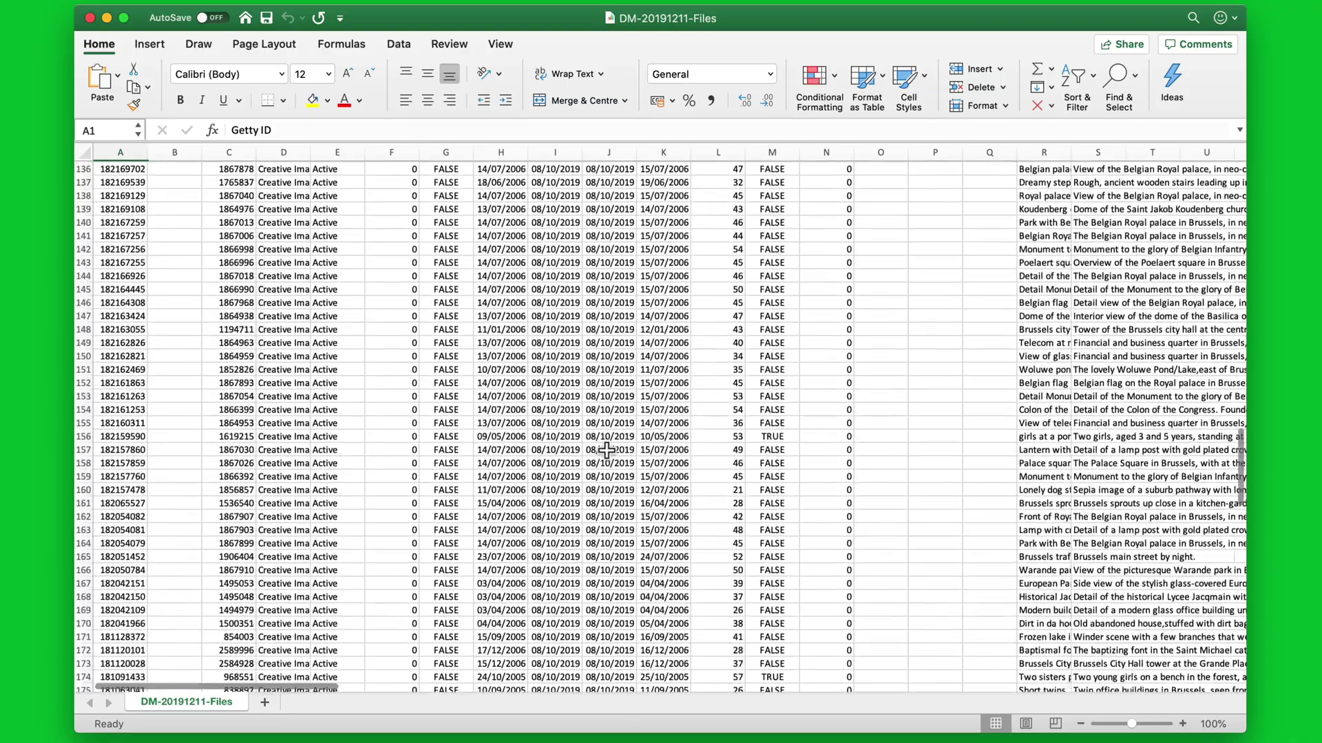
scroll(606, 451, "down", 10)
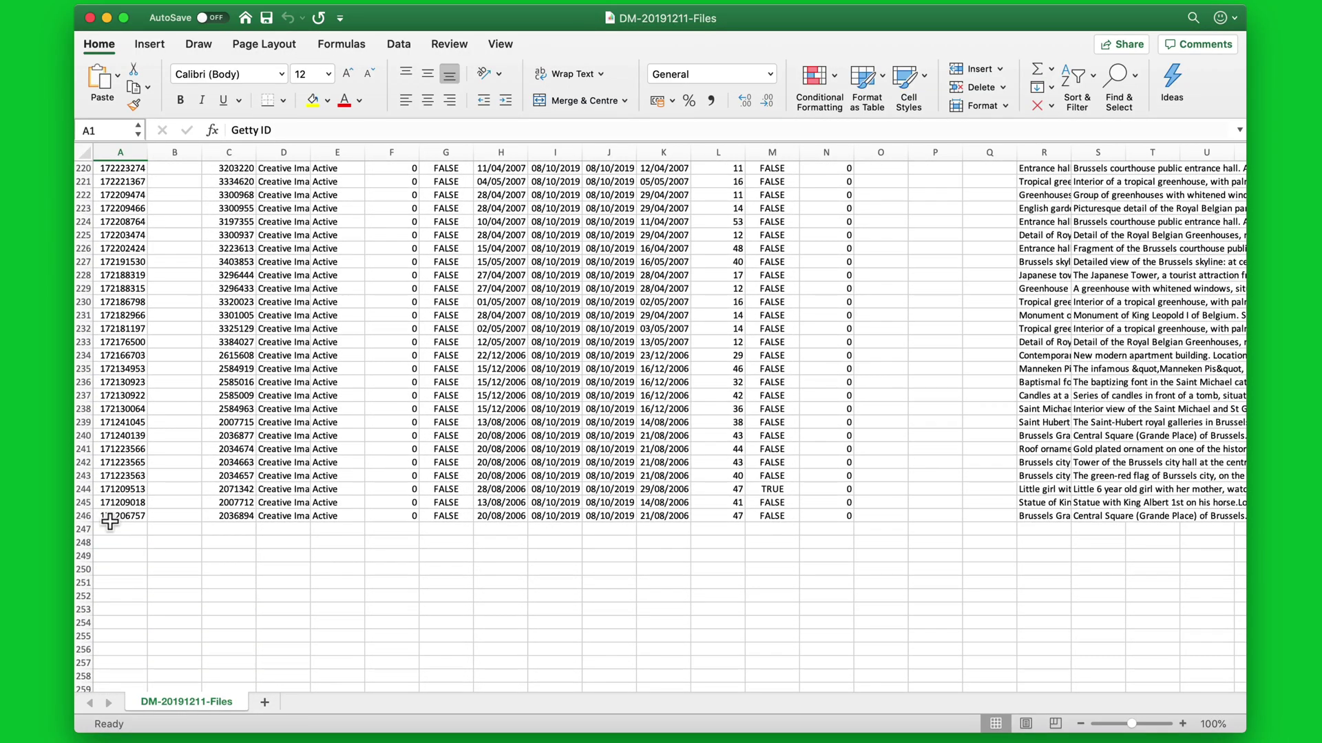
scroll(111, 521, "up", 20)
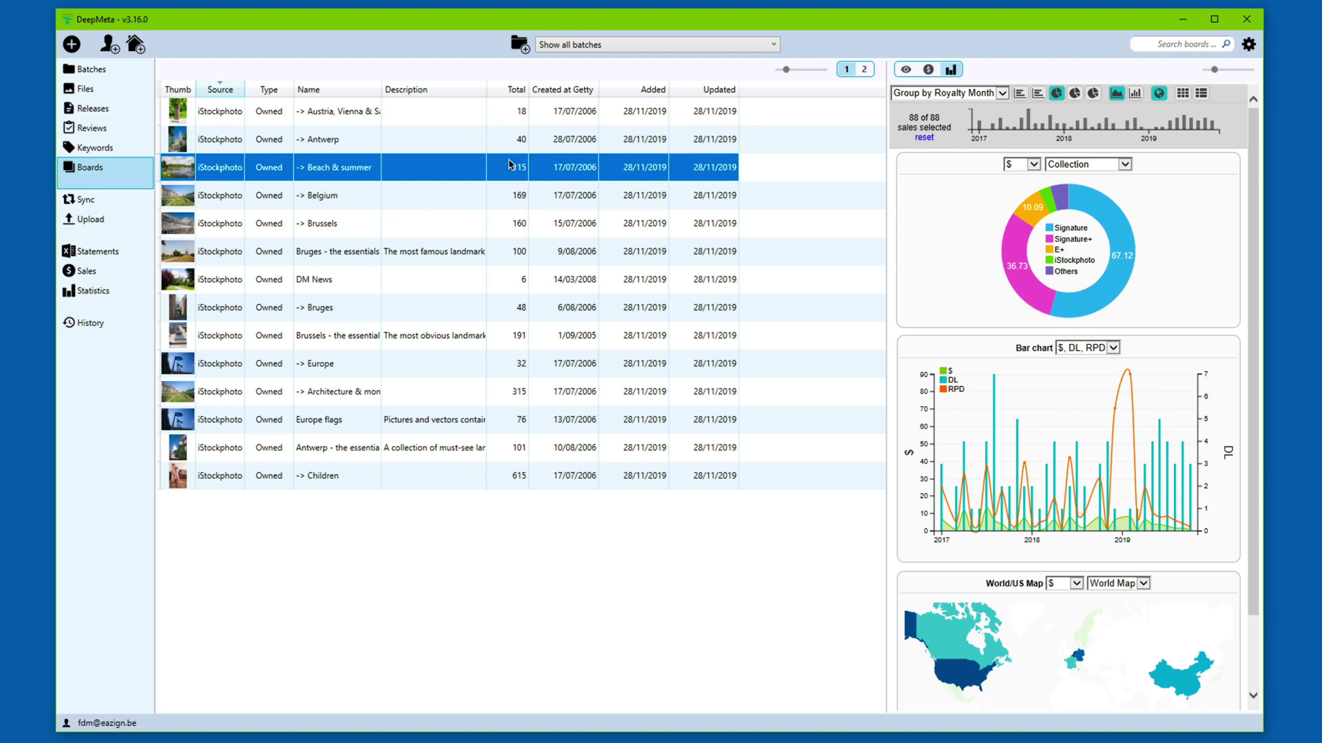
- Compare the two column layouts of the boards list, ending on layout 2 with download and royalty figures
left_click(865, 69)
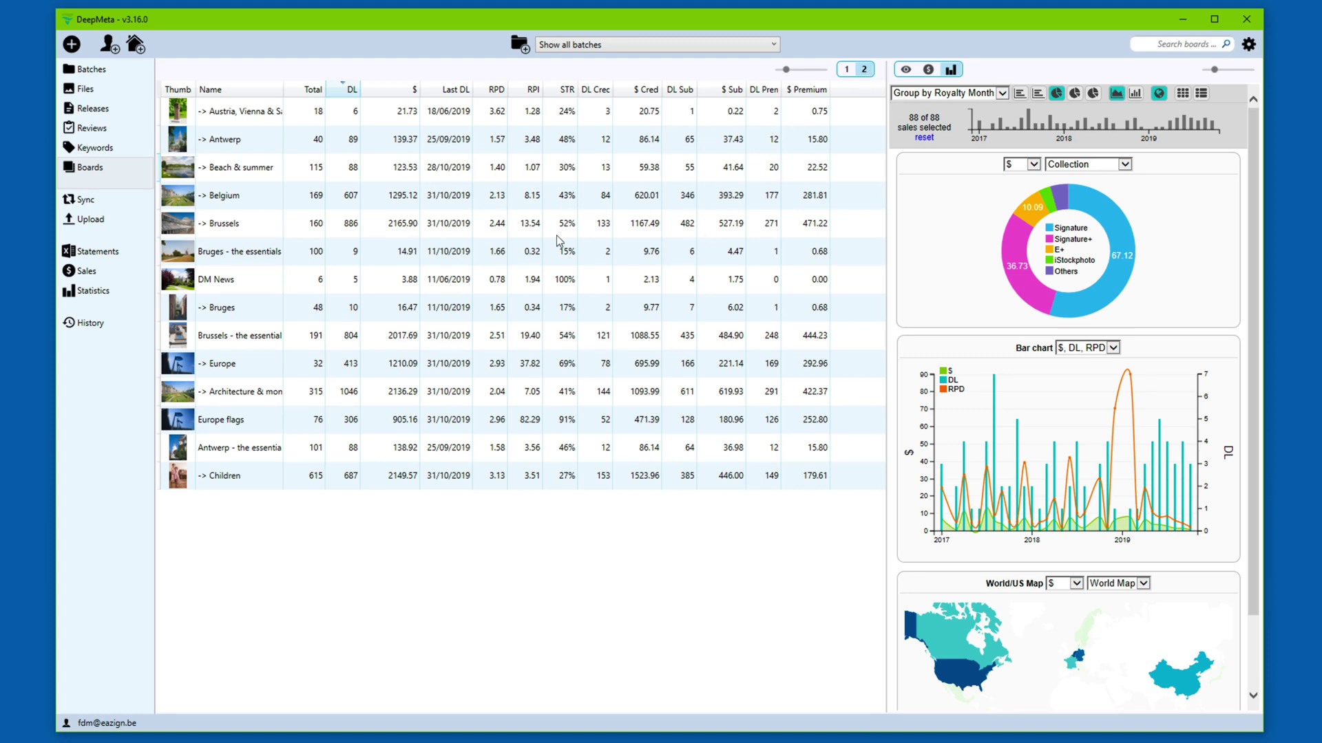
left_click(846, 71)
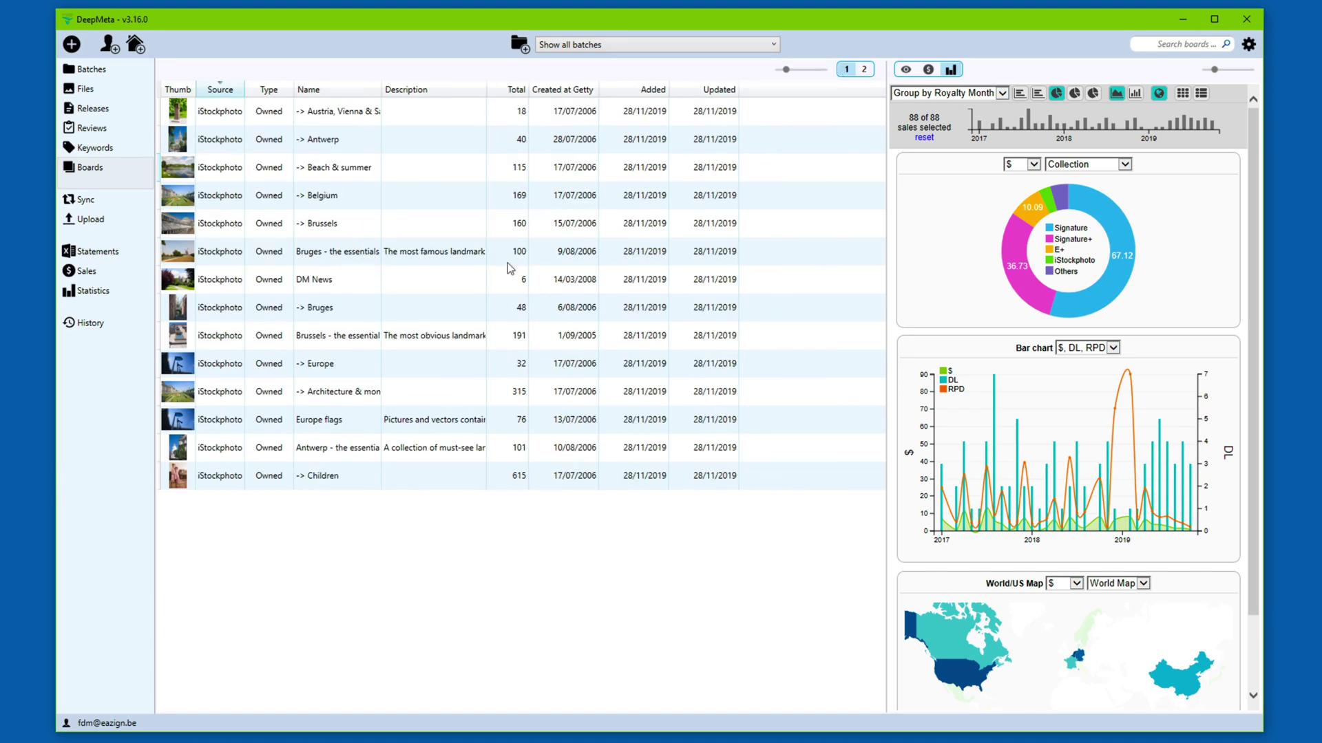
left_click(864, 70)
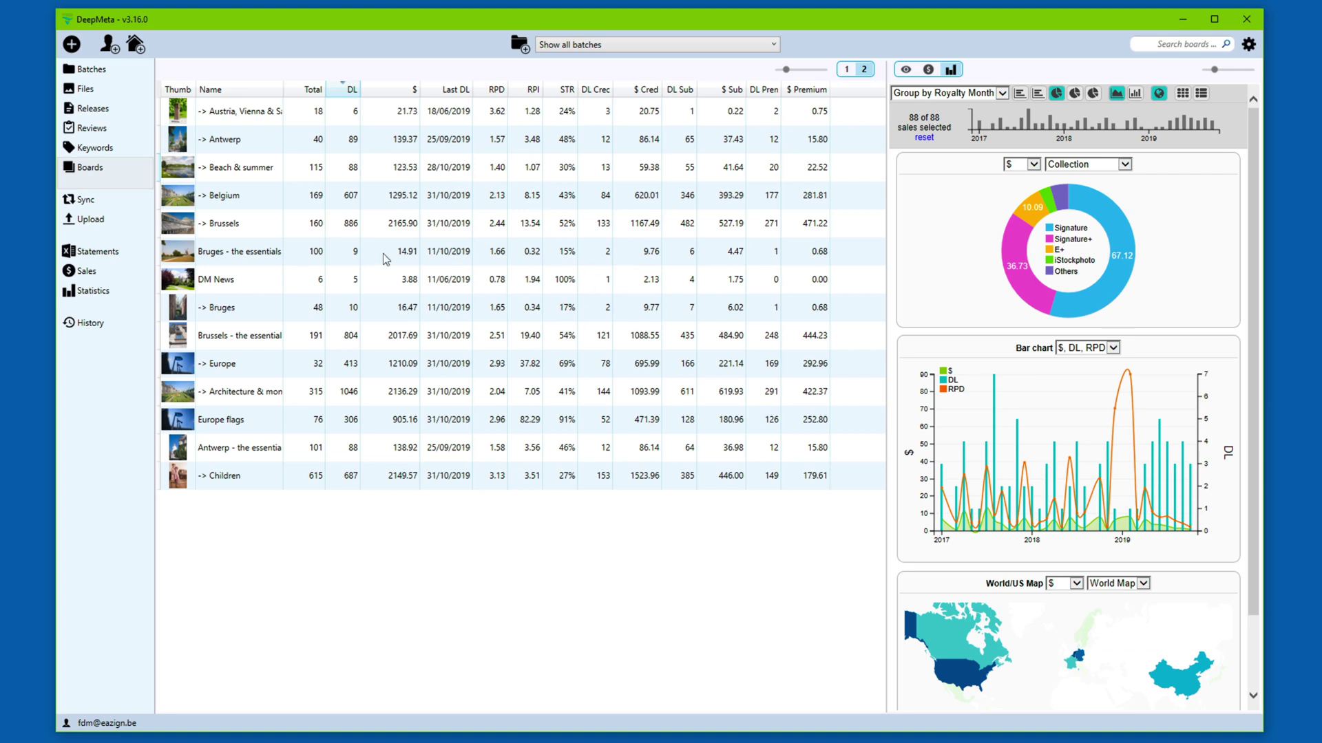
- Select the Beach & summer, Belgium, Brussels and DM News boards together
left_click(269, 176)
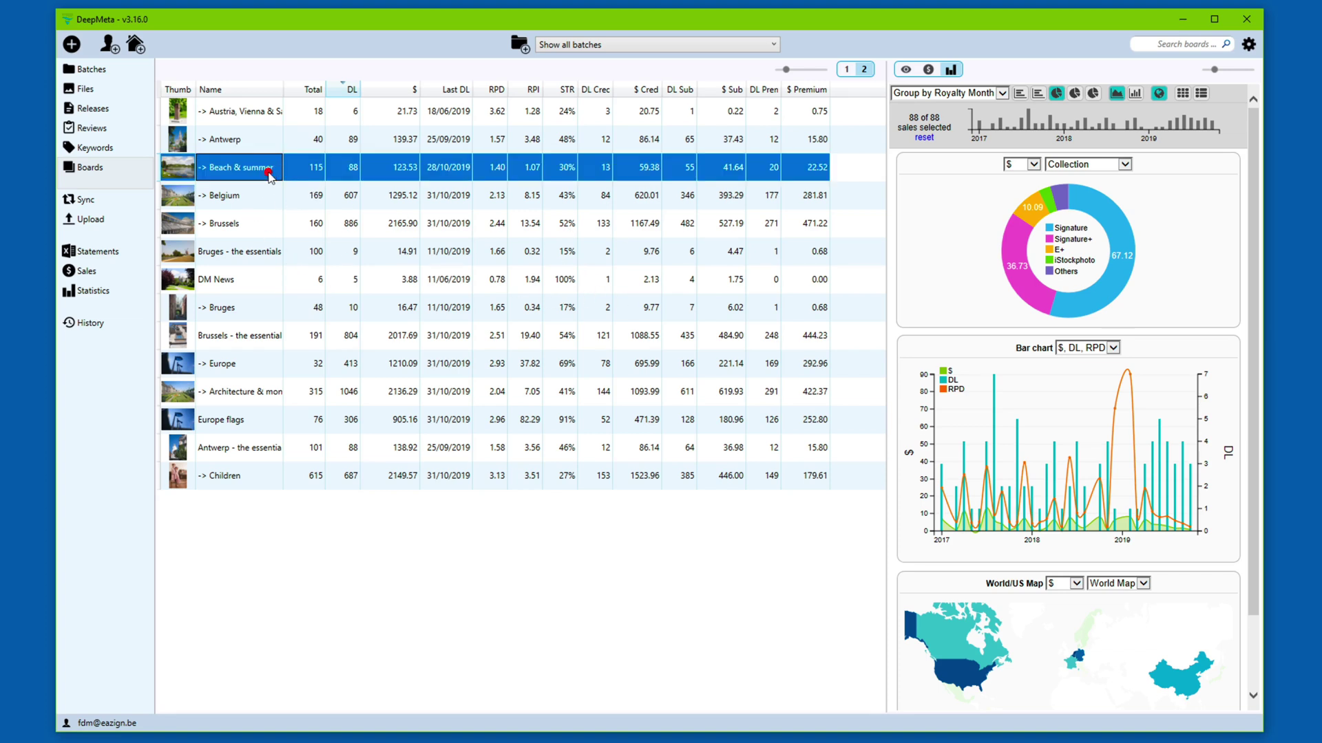
key("shift+Down")
key("shift+Down")
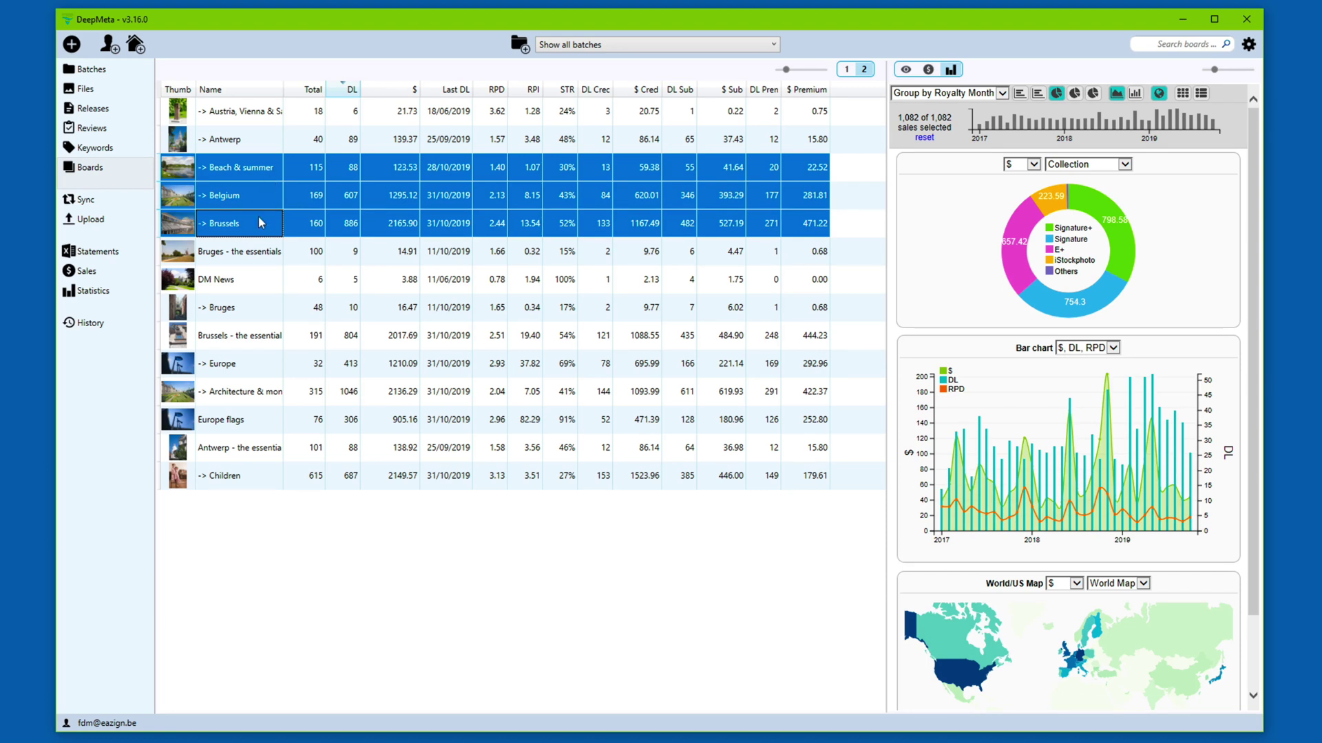
left_click(287, 282, "ctrl")
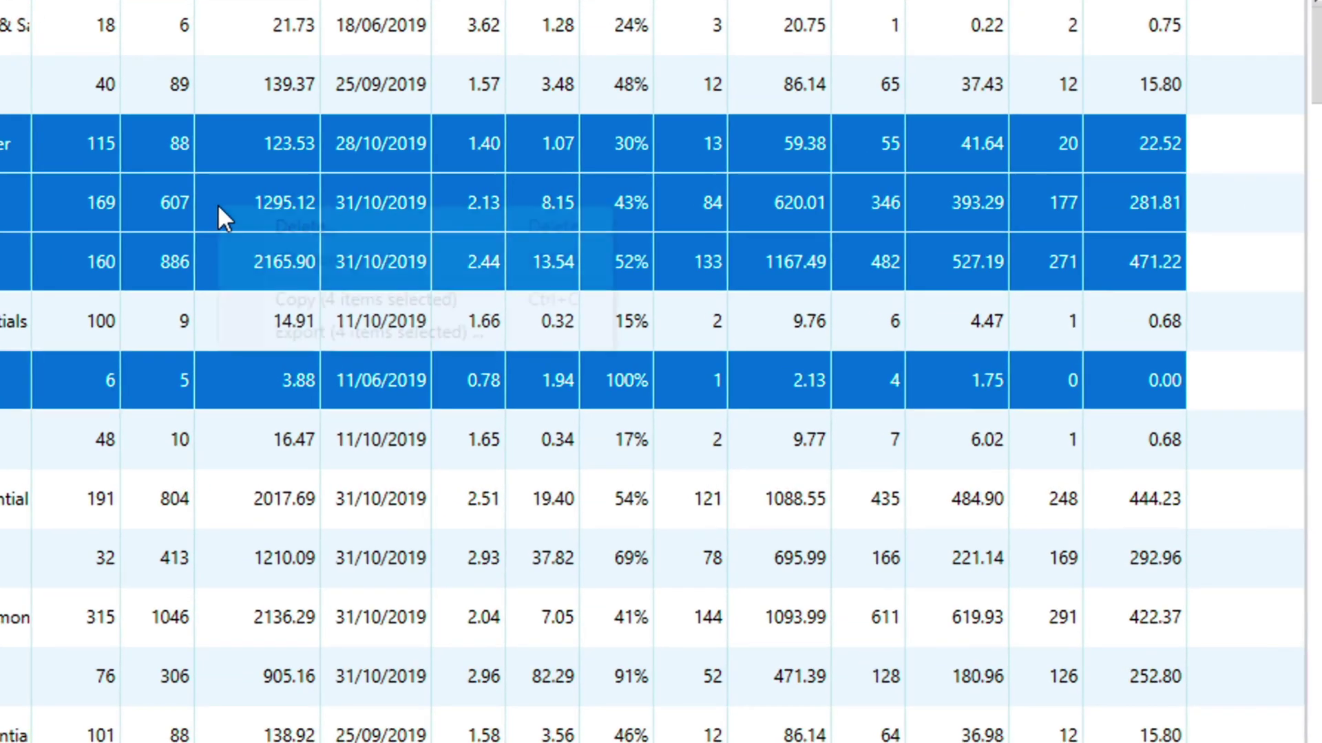
- Copy the four selected boards and paste their data into the blank Notepad document
right_click(369, 196)
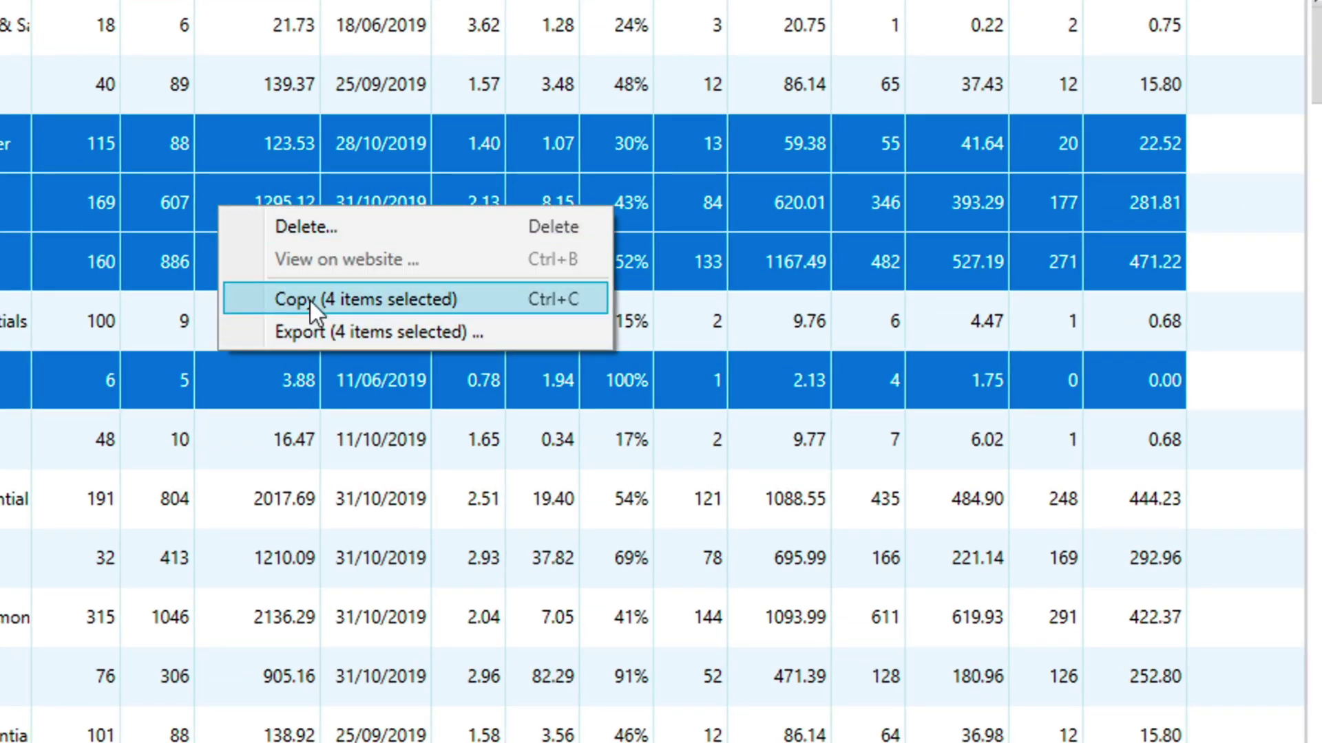
key("Escape")
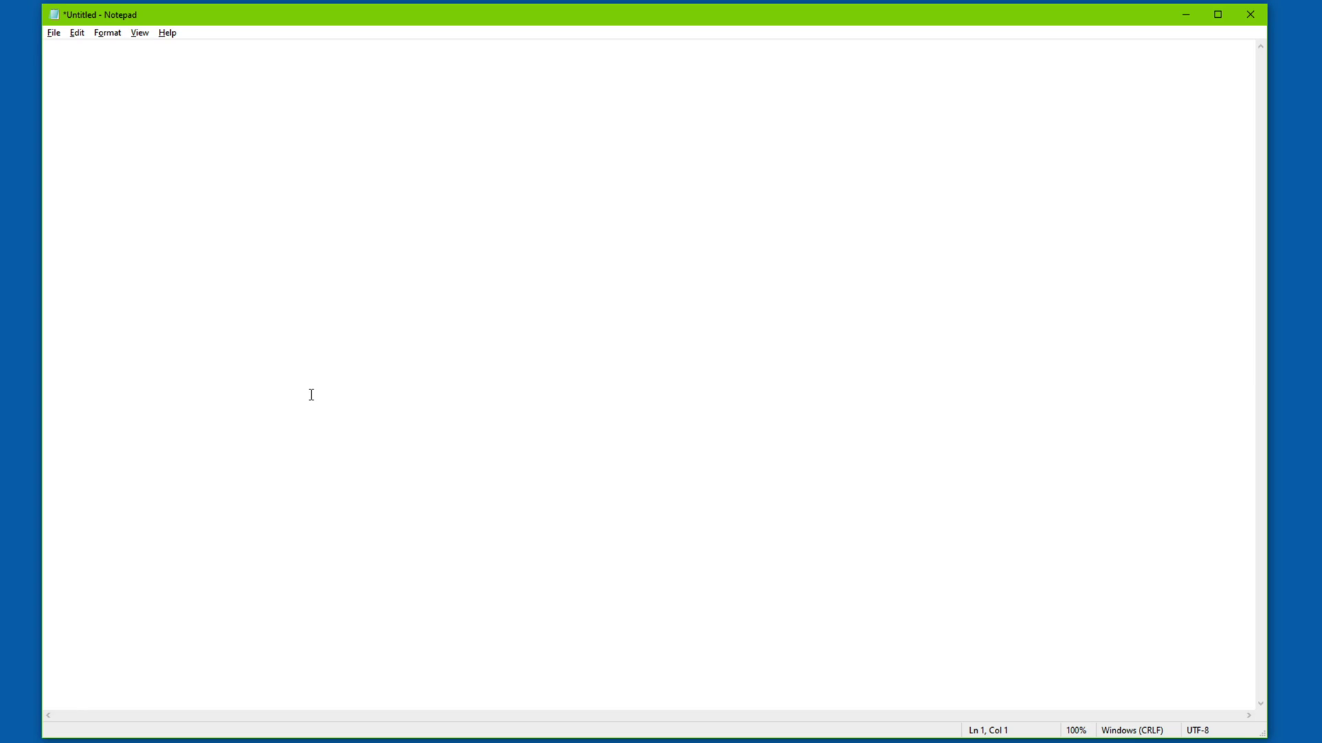
key("ctrl+v")
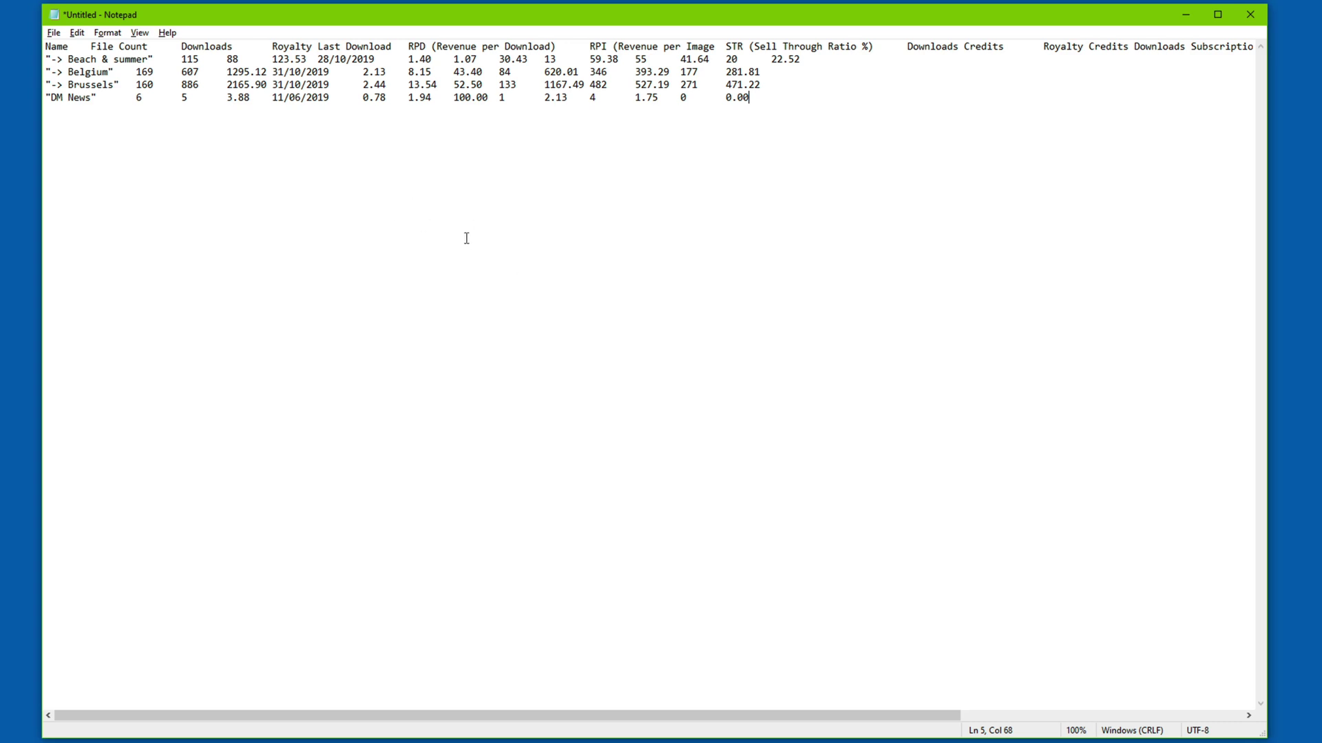
- Clear all the pasted board data from the Notepad document and return to DeepMeta
key("ctrl+a")
key("ctrl+x")
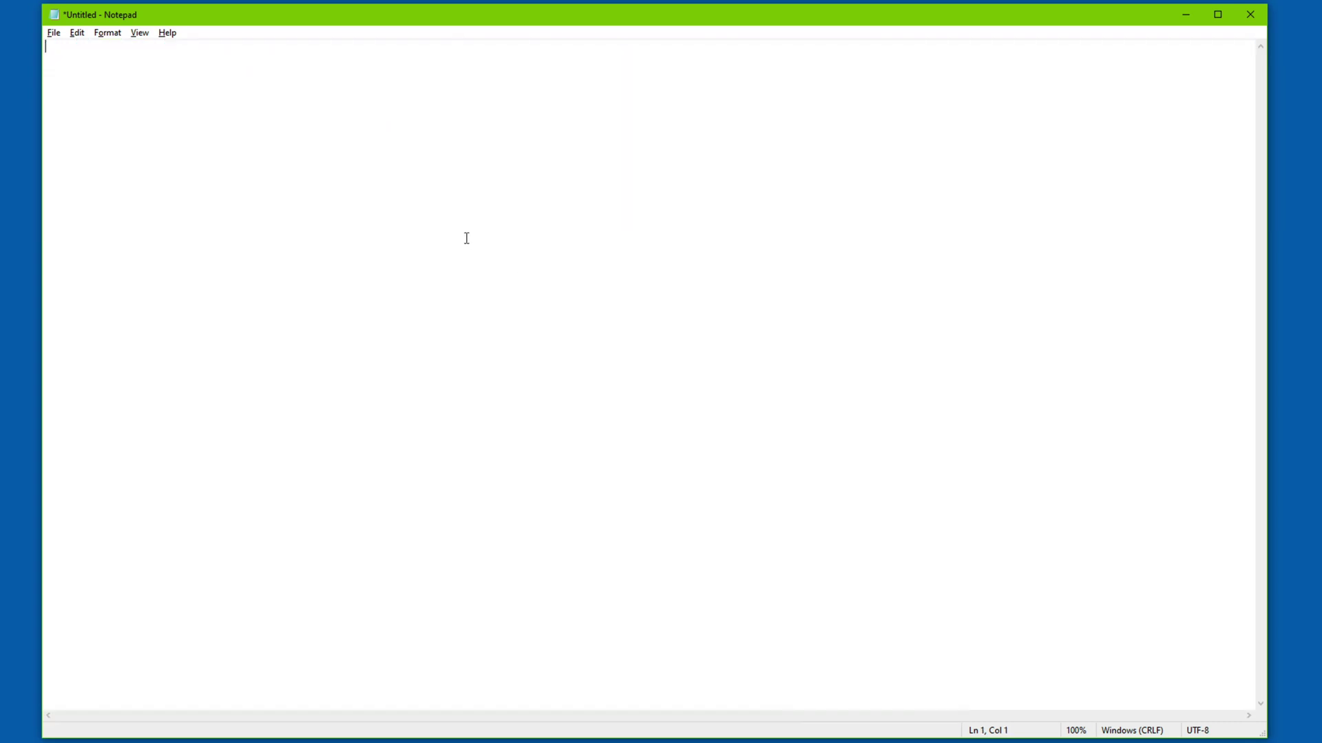
left_click(1185, 14)
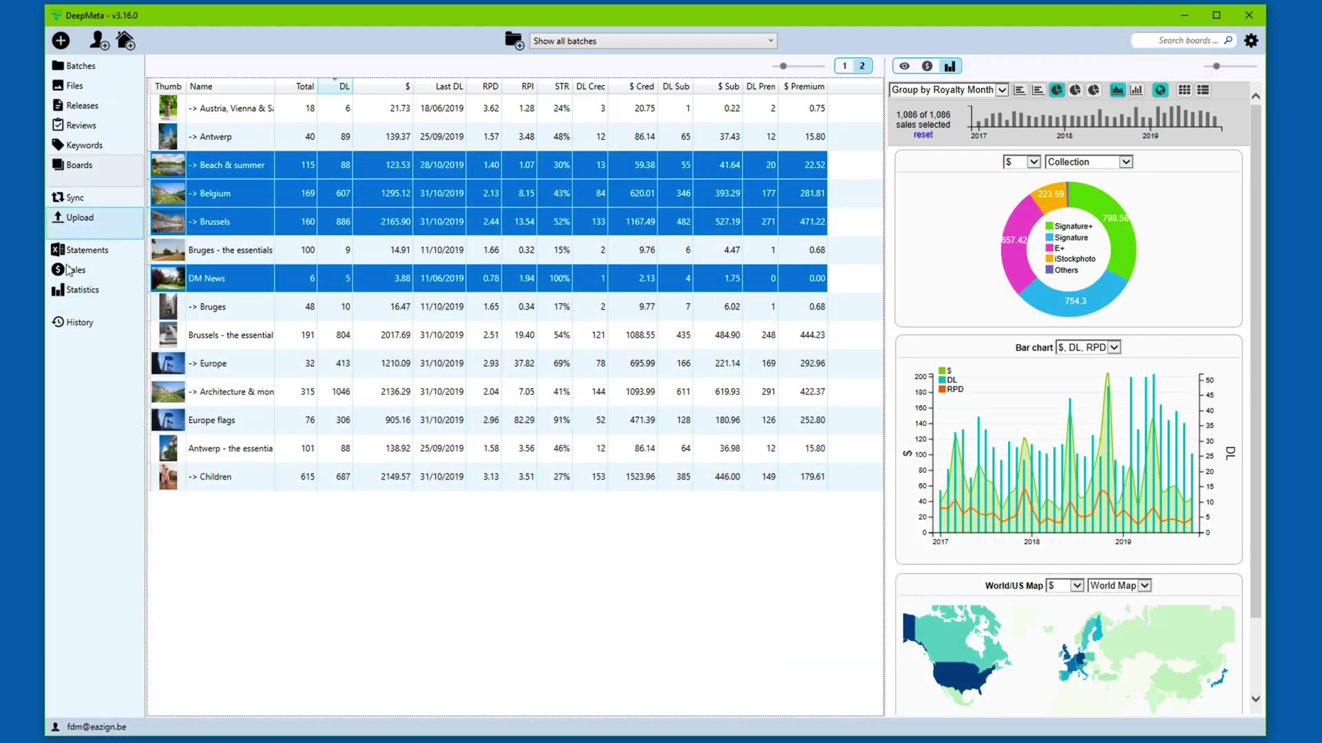
- Copy History entries 39 through 31 from DeepMeta and paste them into the empty Notepad document
left_click(82, 329)
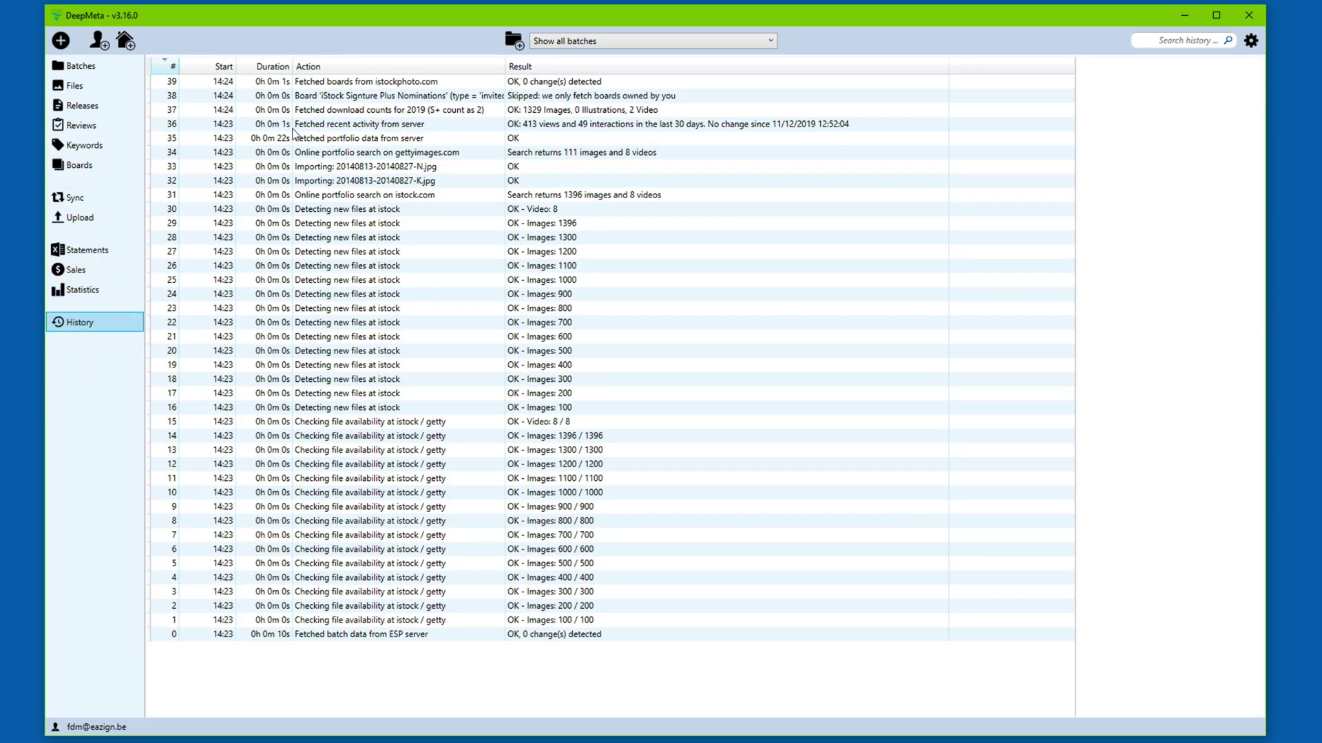
left_click(323, 82)
key("shift+Down")
key("shift+Down")
key("shift+Down")
key("shift+Down")
key("shift+Down")
key("shift+Down")
key("shift+Down")
key("shift+Down")
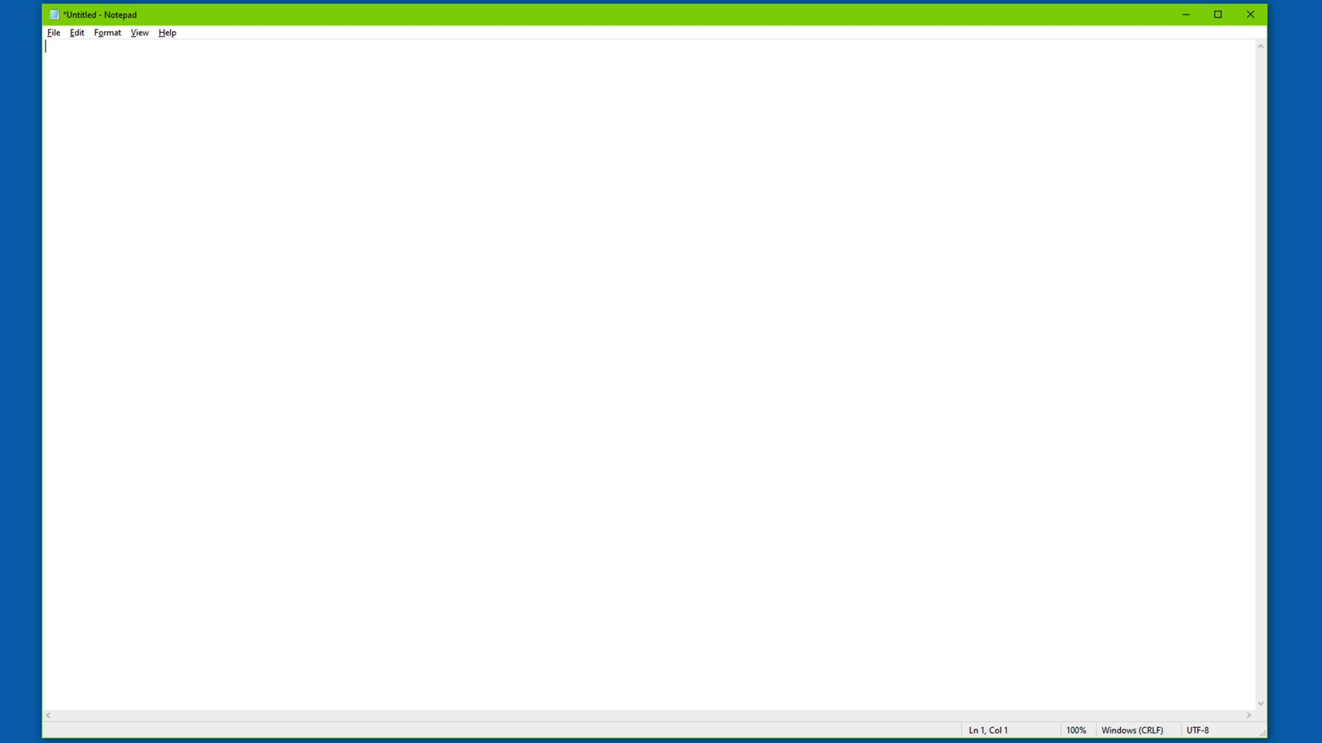
key("ctrl+v")
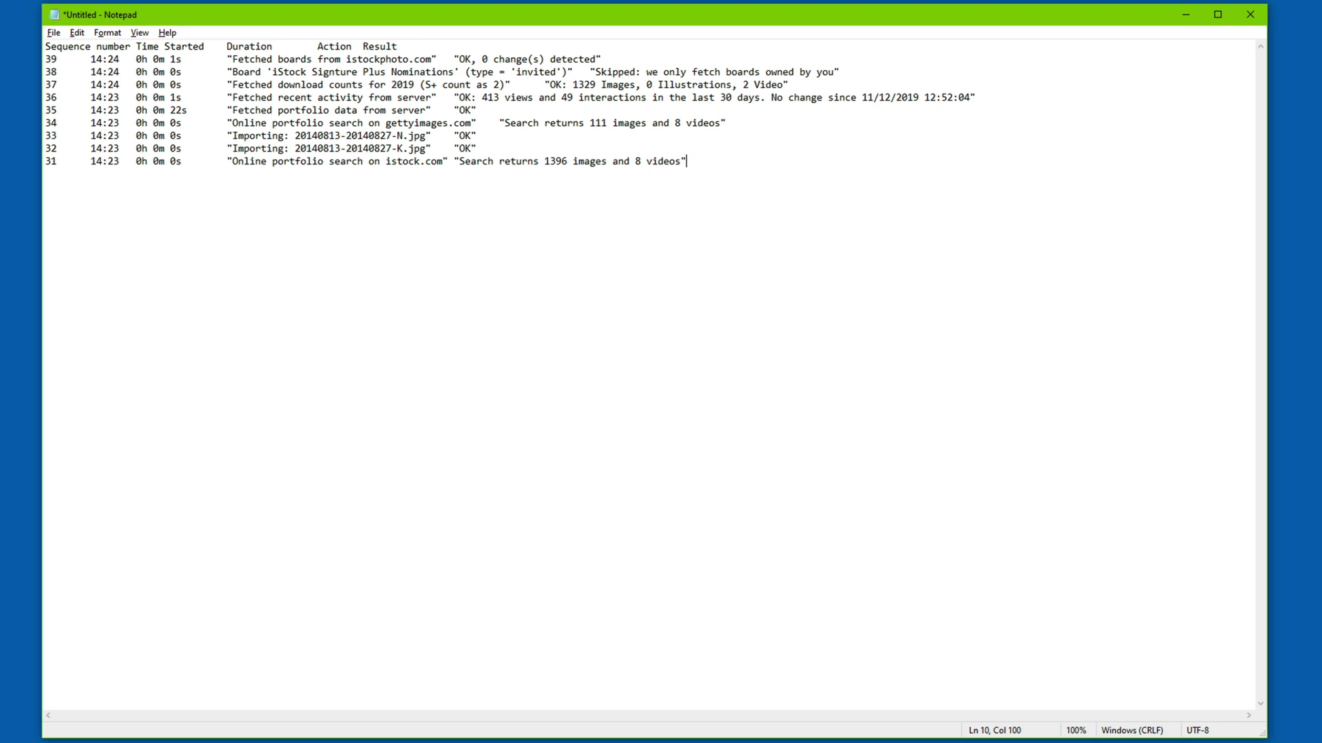